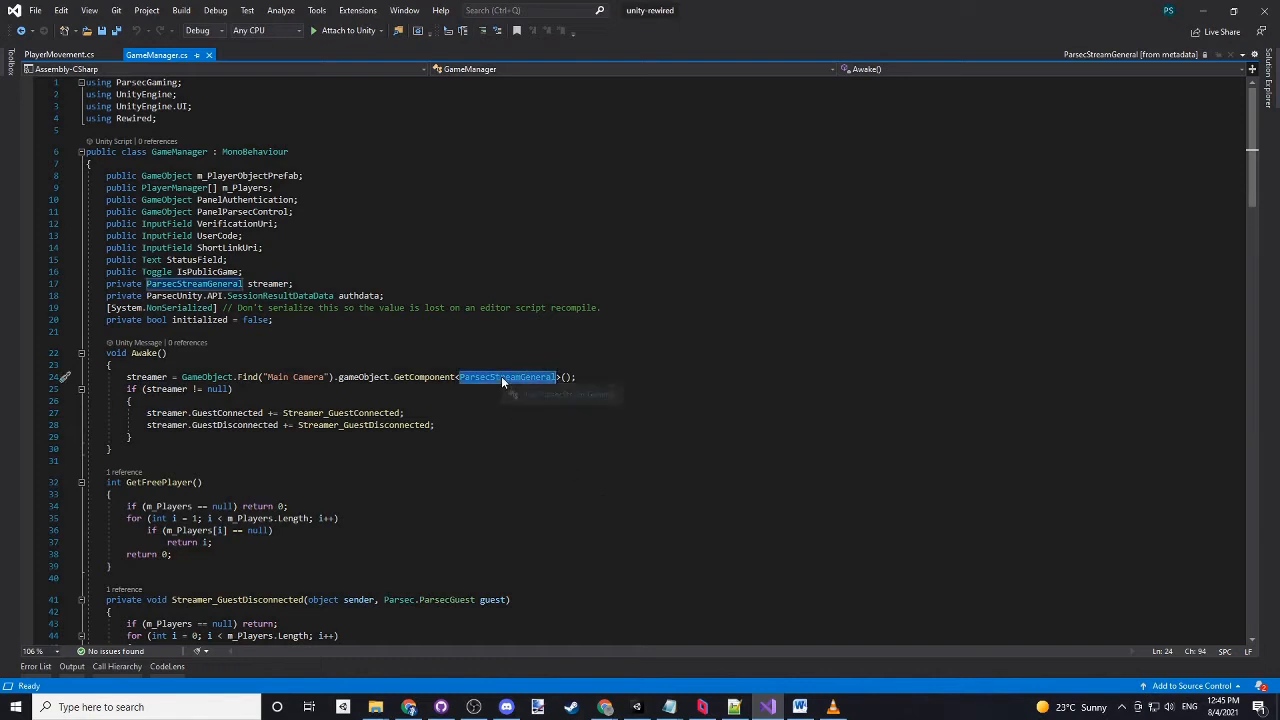
# - View the definition of the ParsecStreamGeneral class used in the Awake method
pyautogui.press('F12')
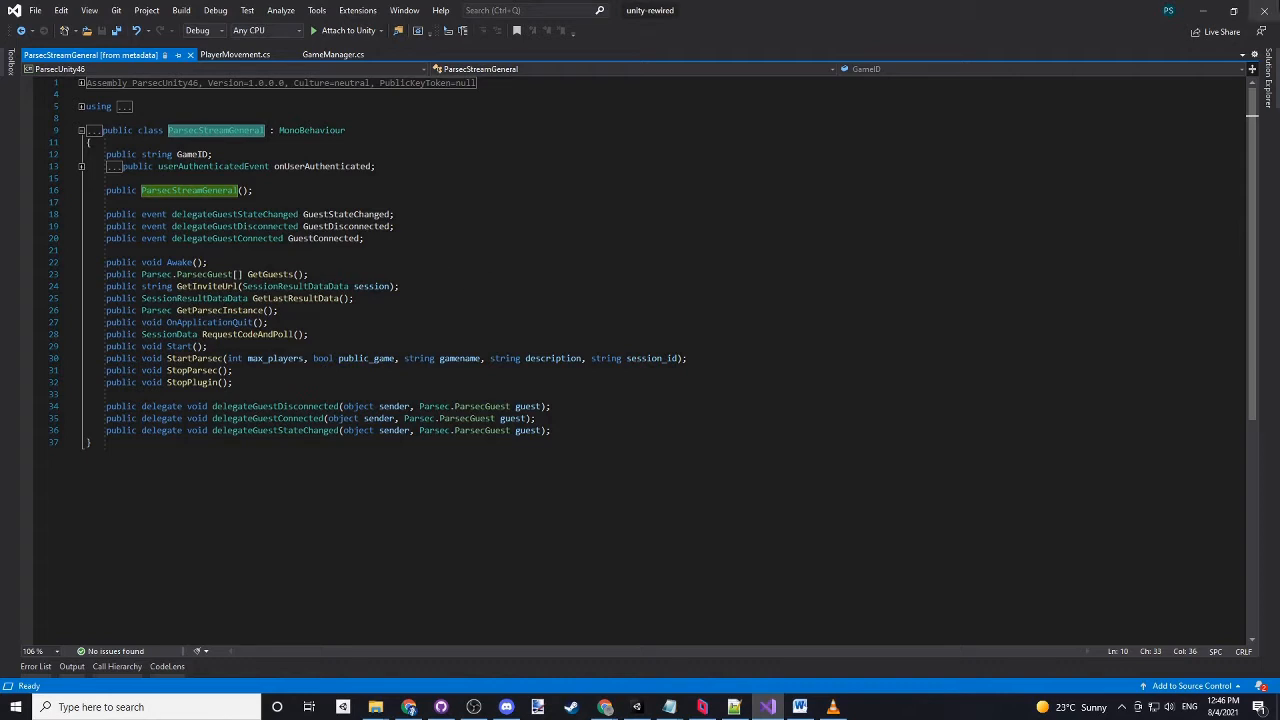
pyautogui.click(1205, 12)
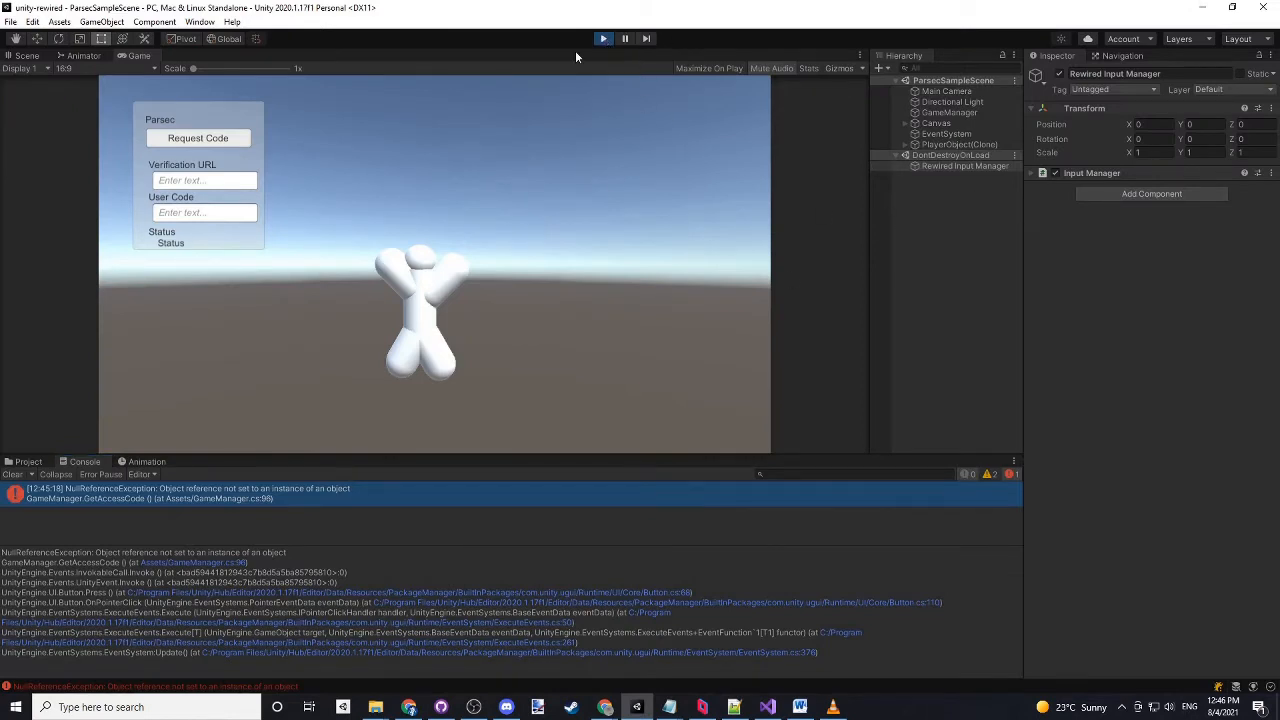
# - Switch to Unity, stop play mode, and clear the console with Main Camera selected
pyautogui.click(604, 39)
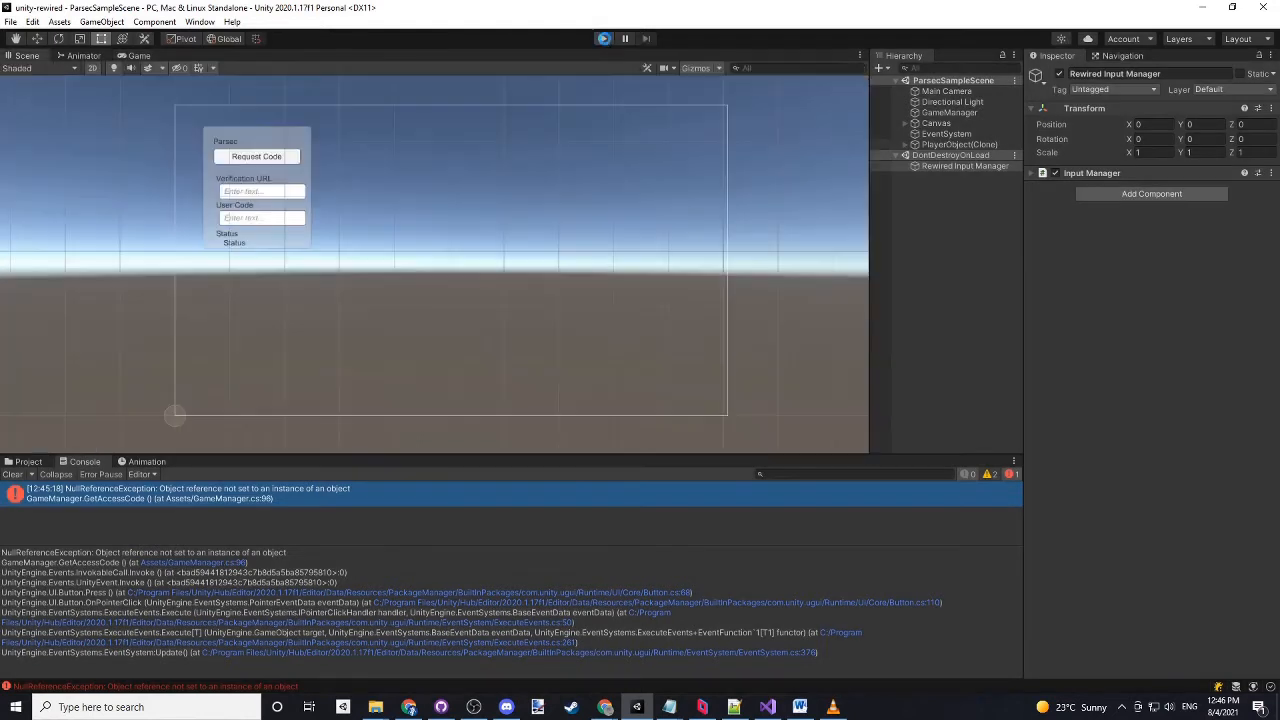
pyautogui.click(946, 91)
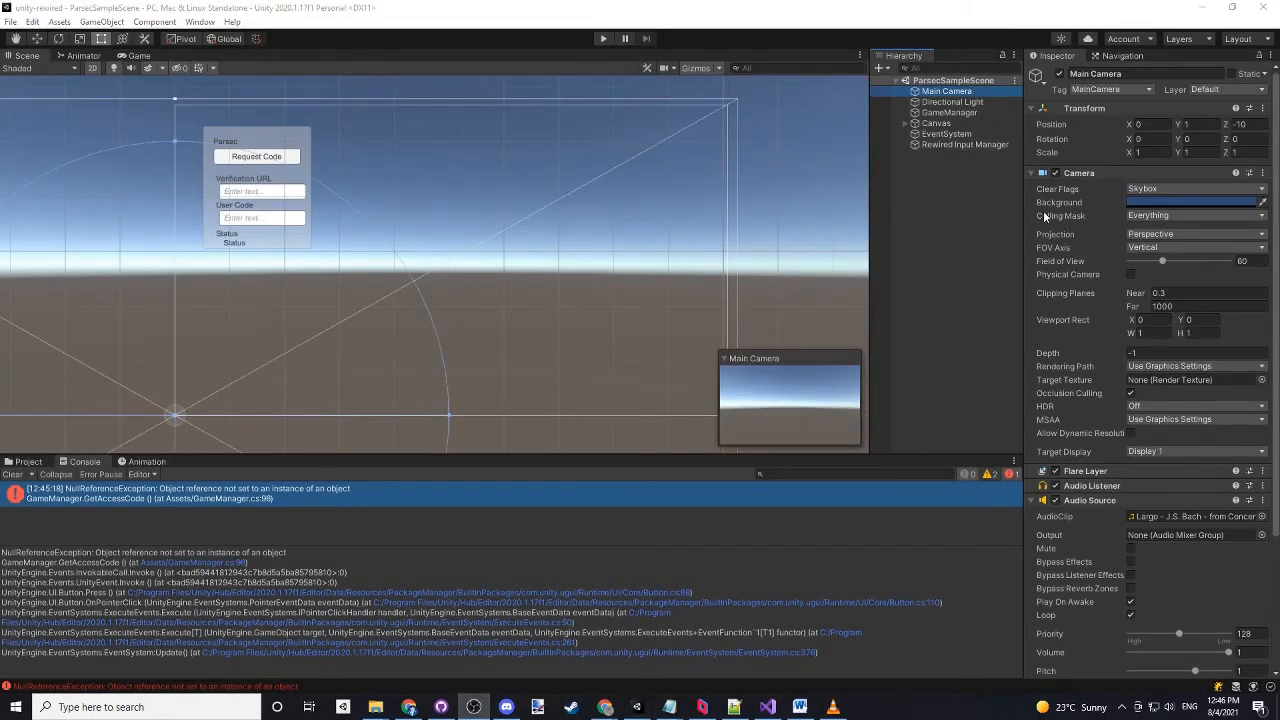
pyautogui.scroll(-5, 1144, 388)
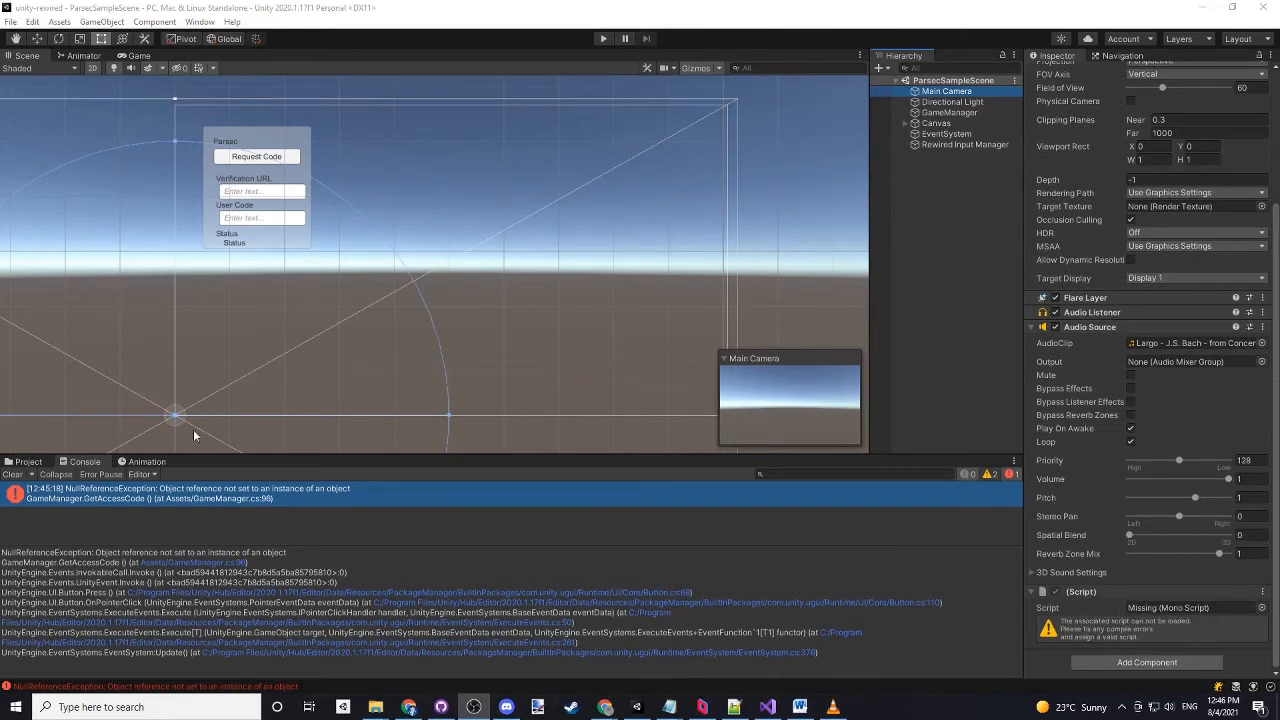
pyautogui.click(11, 475)
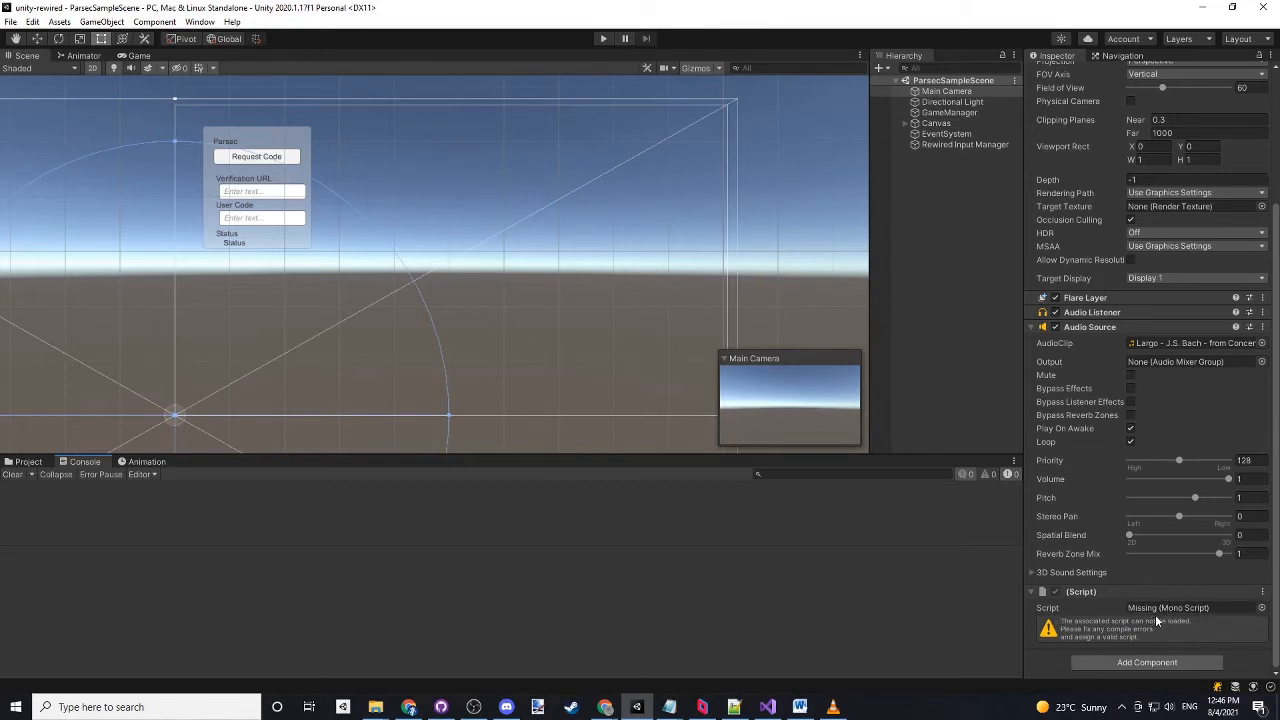
# - Replace the missing script on Main Camera with ParsecStreamFull, searching the scripts for "parsec"
pyautogui.click(1261, 608)
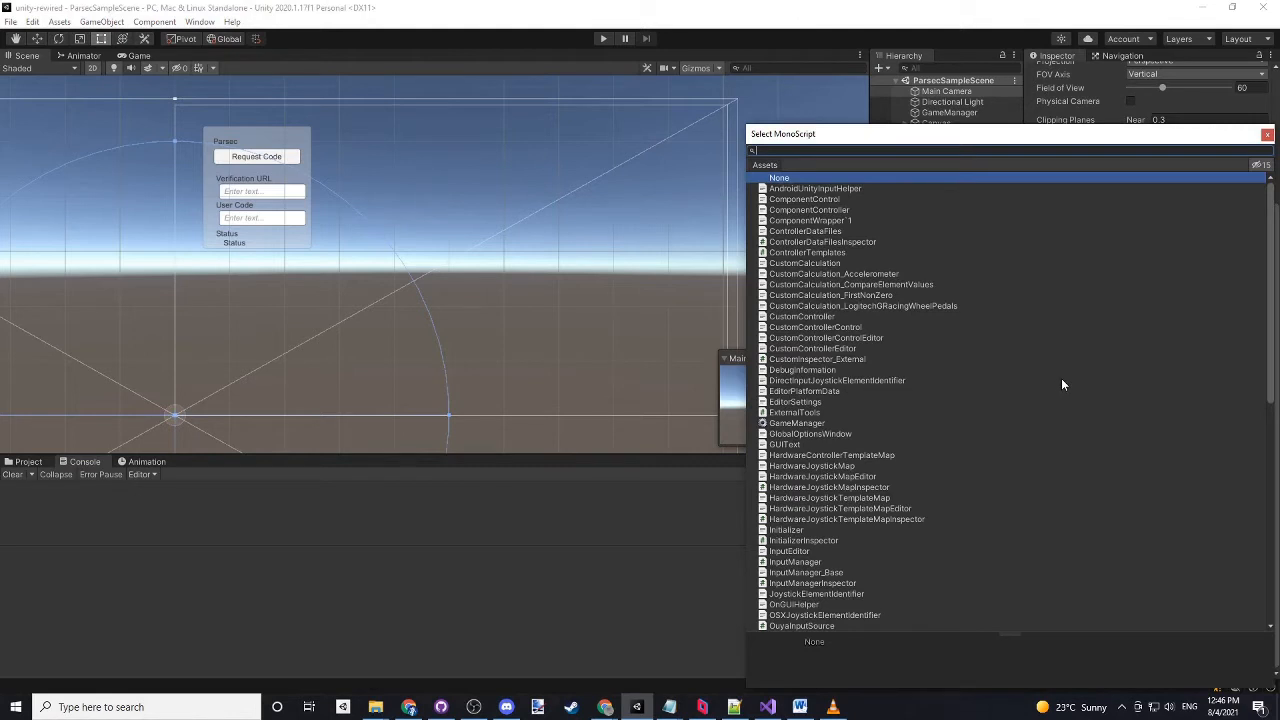
pyautogui.write('parsec')
pyautogui.press('Down')
pyautogui.press('Down')
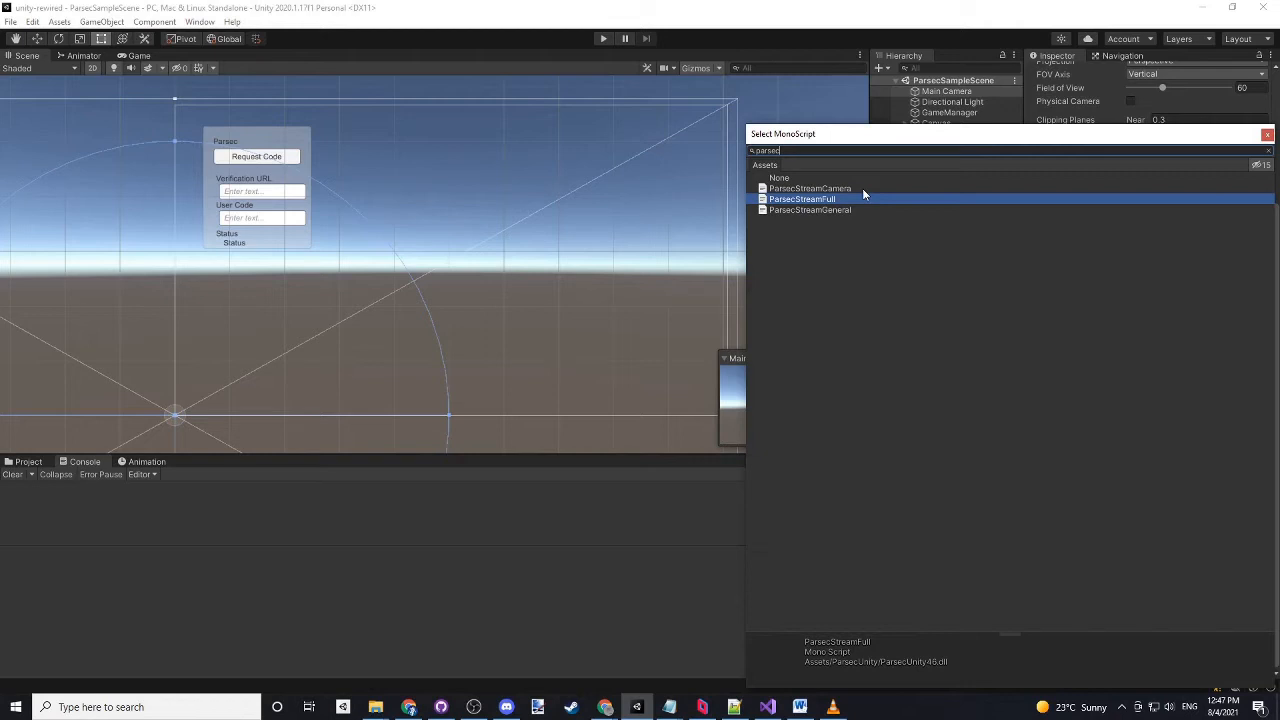
pyautogui.doubleClick(808, 200)
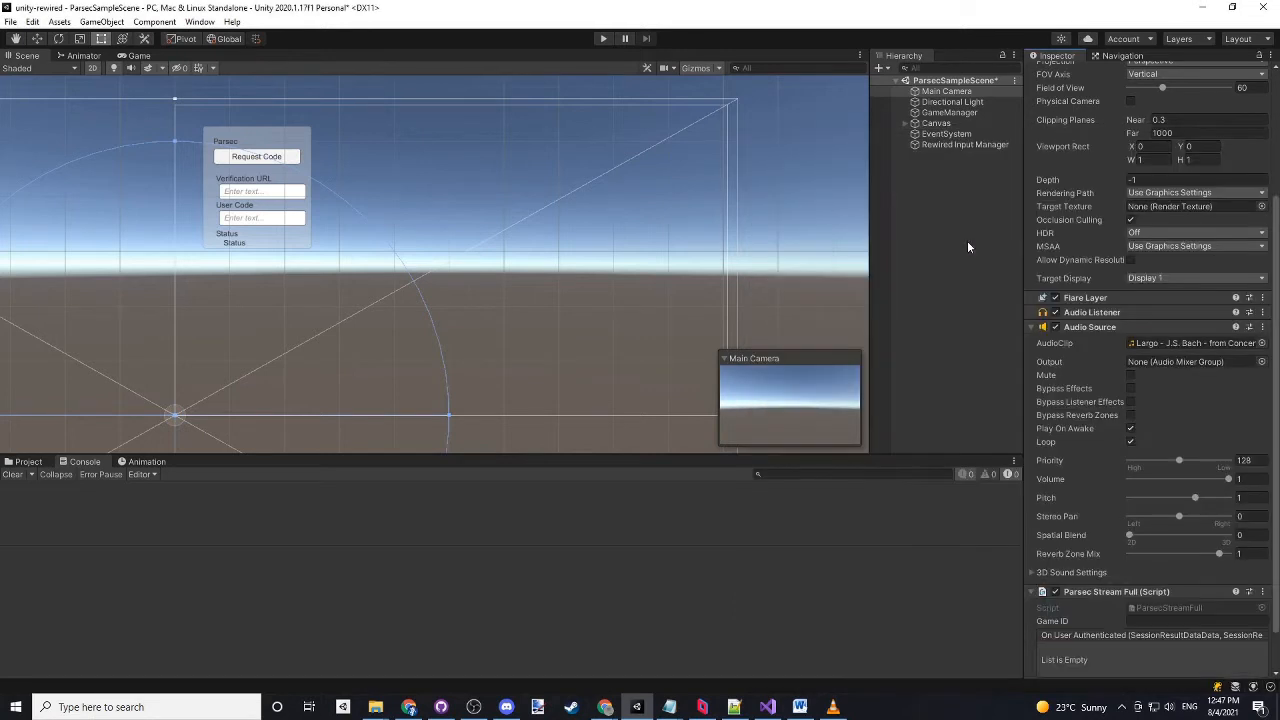
pyautogui.scroll(-2, 1137, 368)
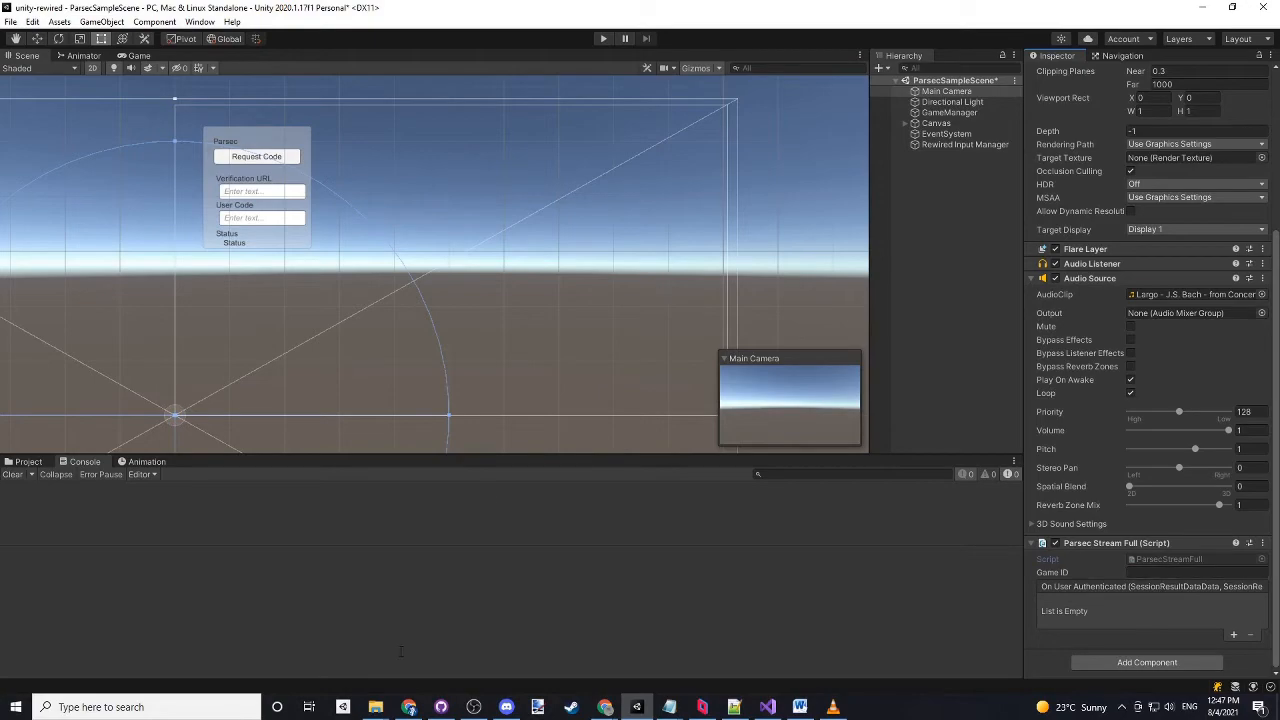
# - Show the project's Assets folder in File Explorer and open ParsecSampleScene.unity in Notepad++
pyautogui.moveTo(375, 707)
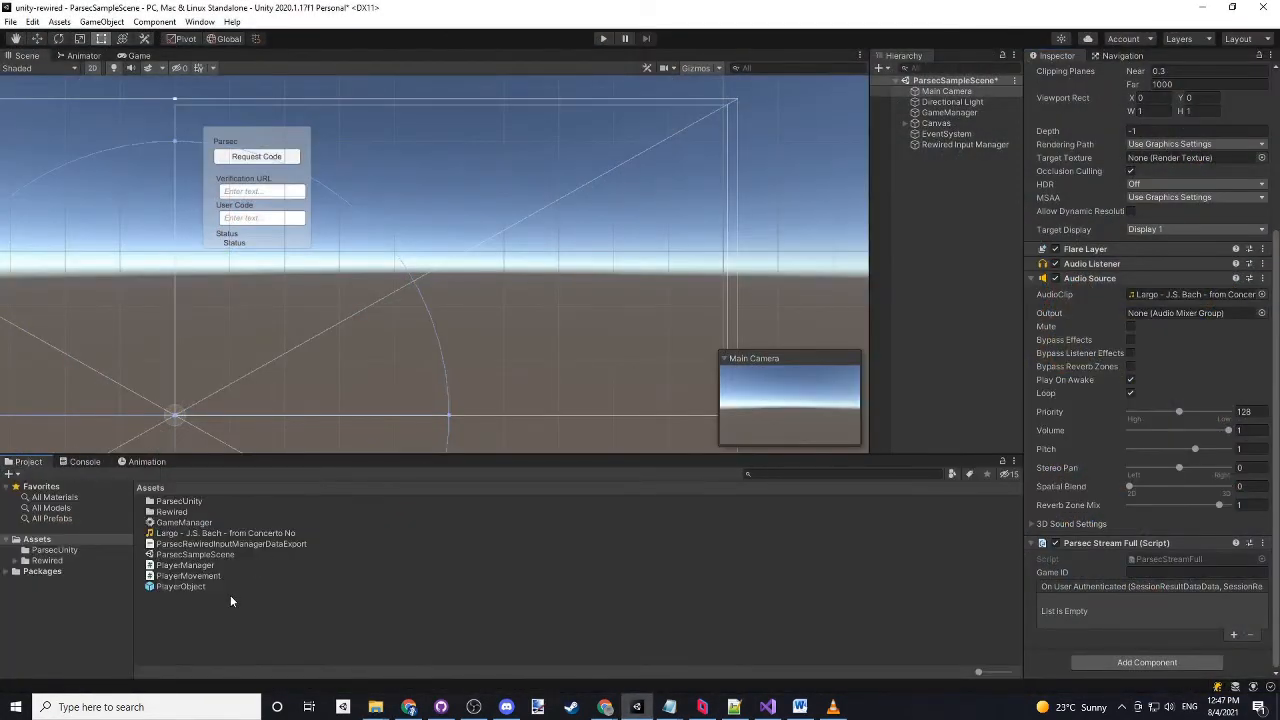
pyautogui.rightClick(385, 611)
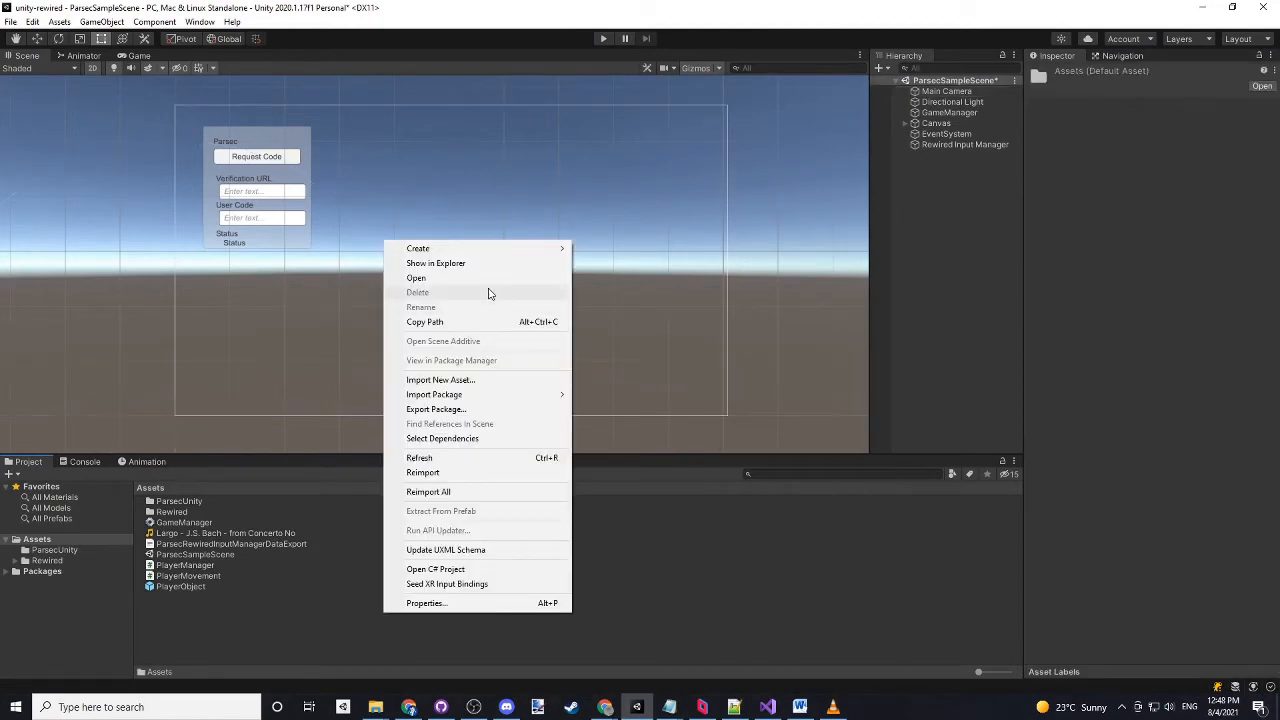
pyautogui.click(472, 264)
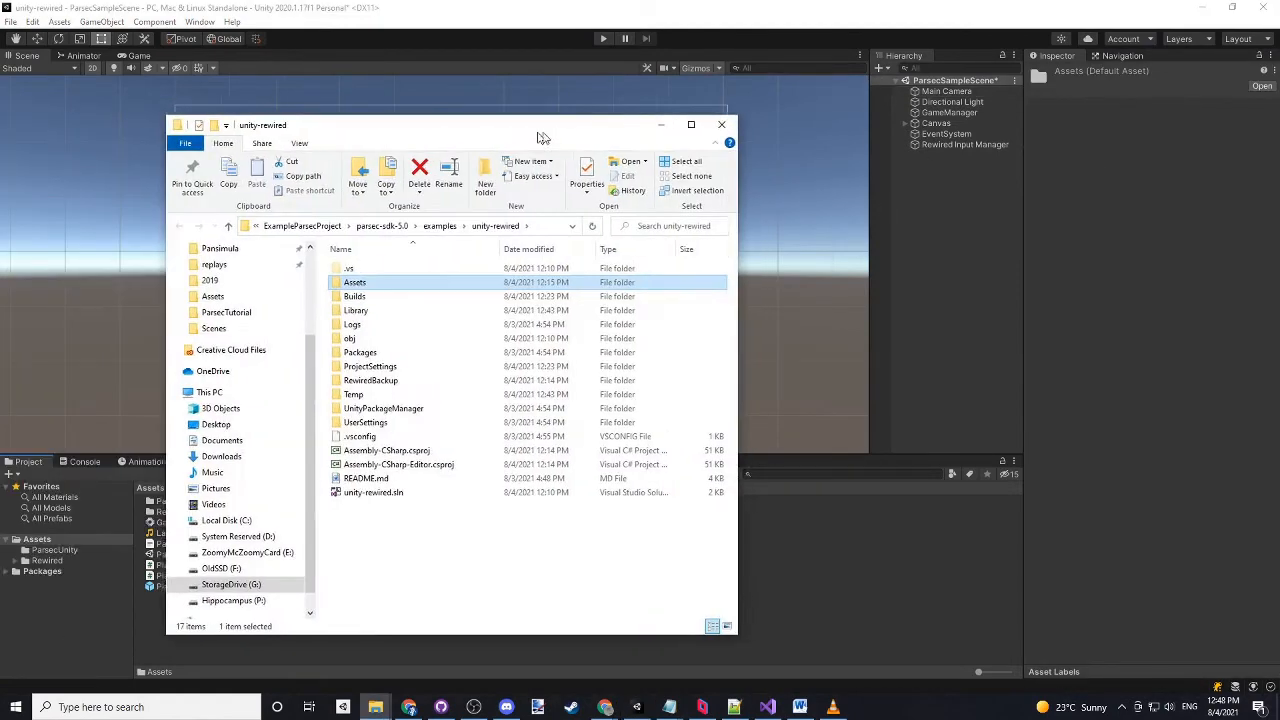
pyautogui.doubleClick(400, 286)
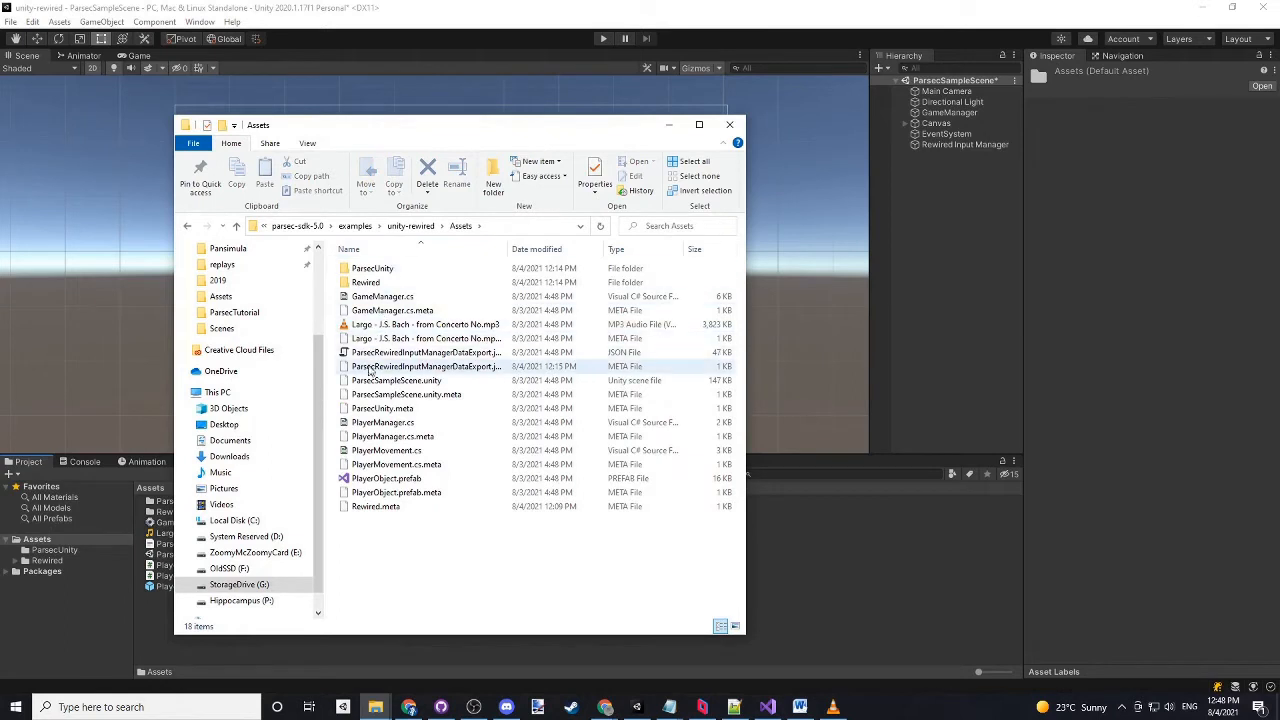
pyautogui.rightClick(386, 386)
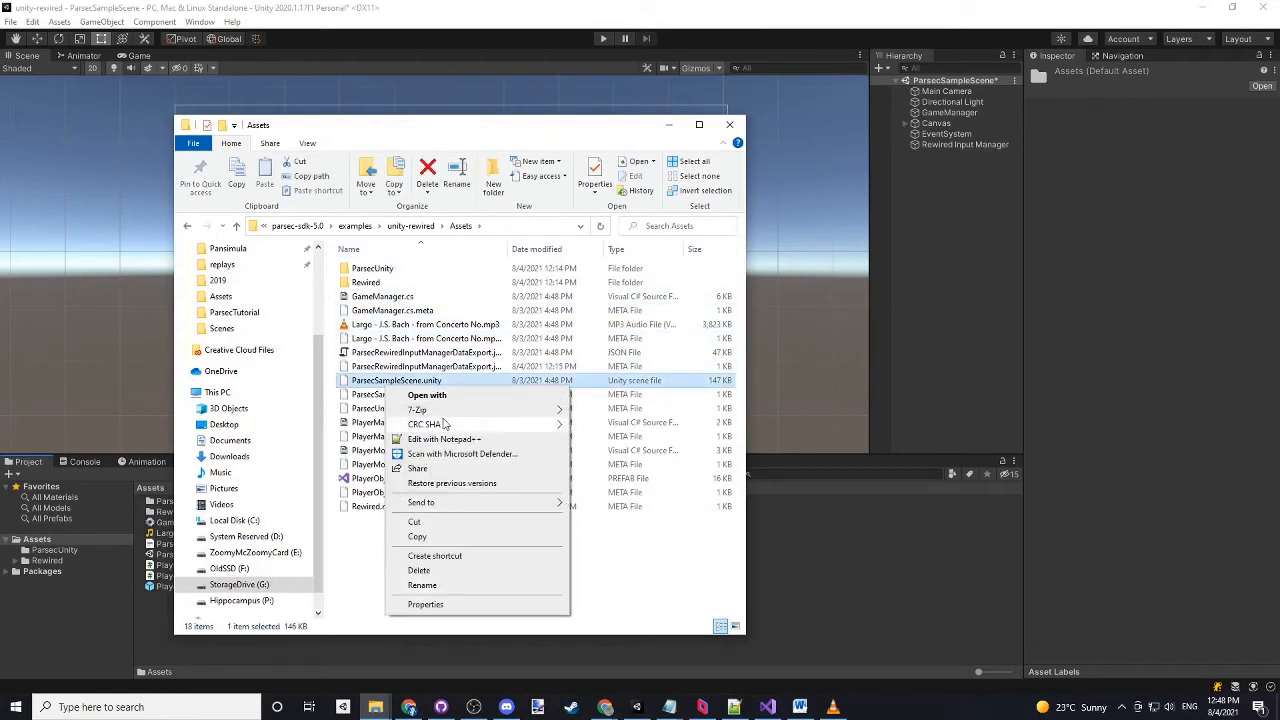
pyautogui.click(441, 443)
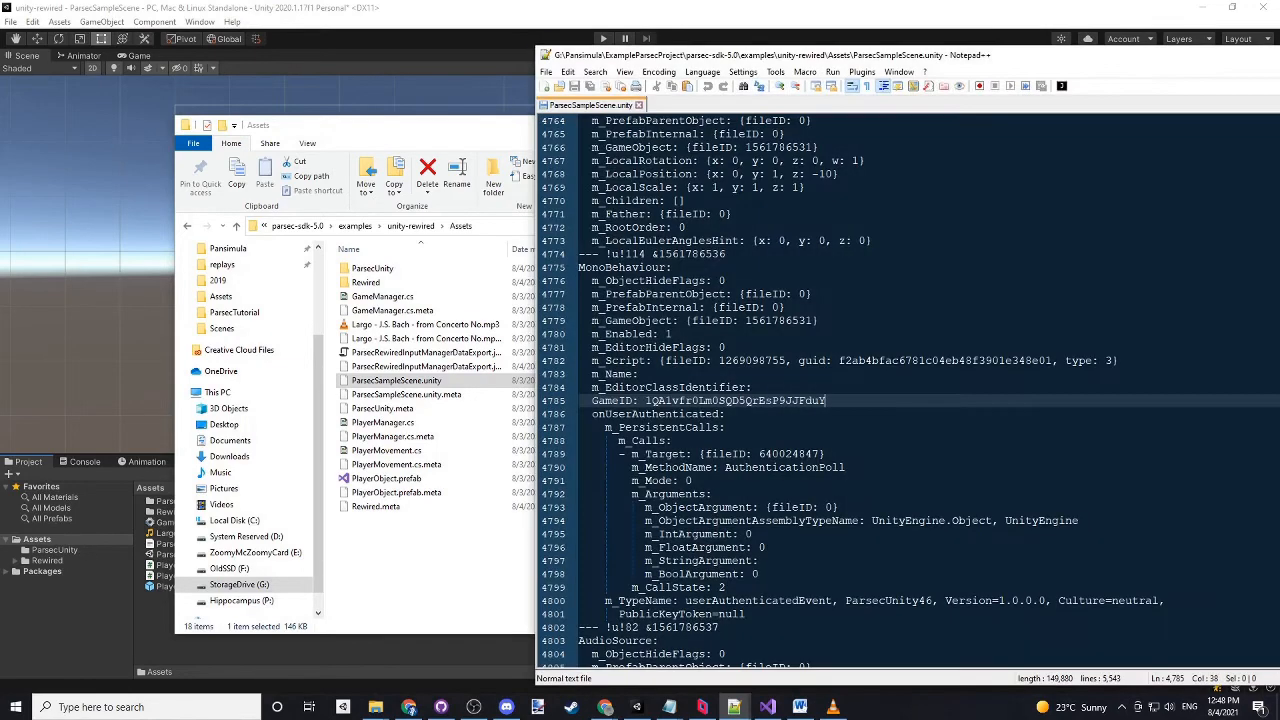
# - Search the scene file for "gameID"
pyautogui.moveTo(1046, 61); pyautogui.dragTo(945, 60)
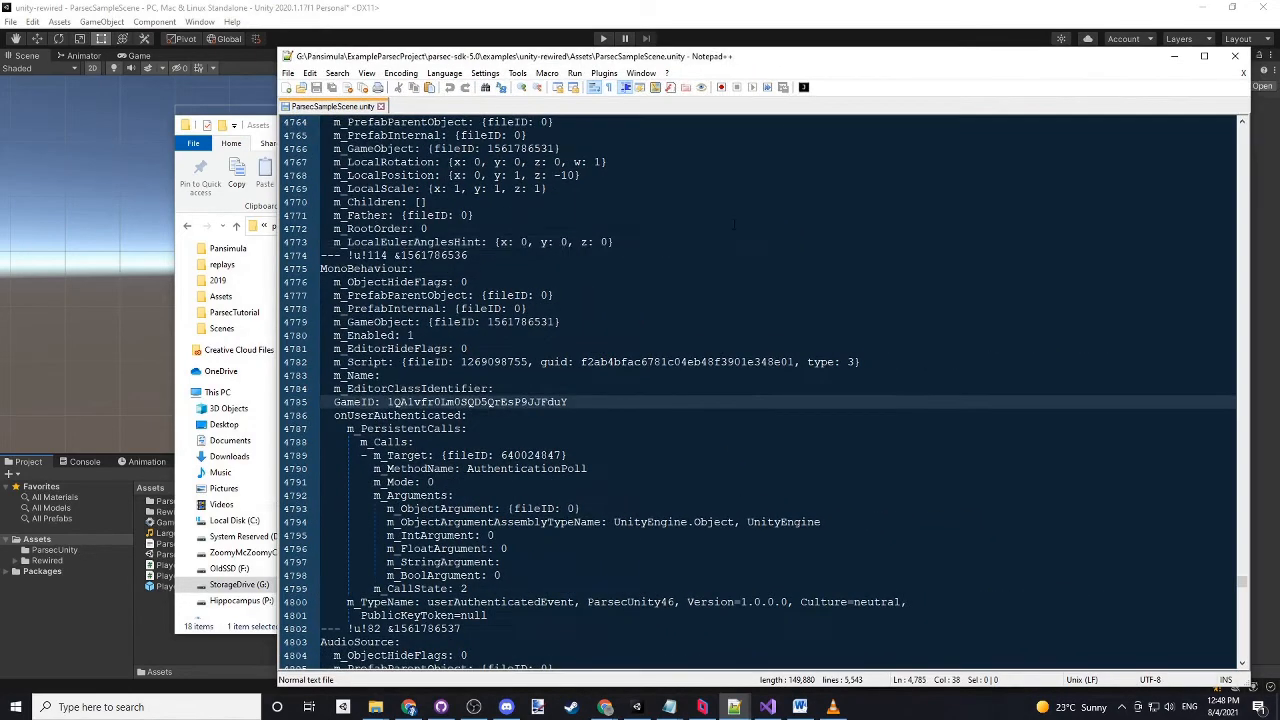
pyautogui.click(733, 241)
pyautogui.hotkey('ctrl', 'f')
pyautogui.write('gameID')
pyautogui.press('Return')
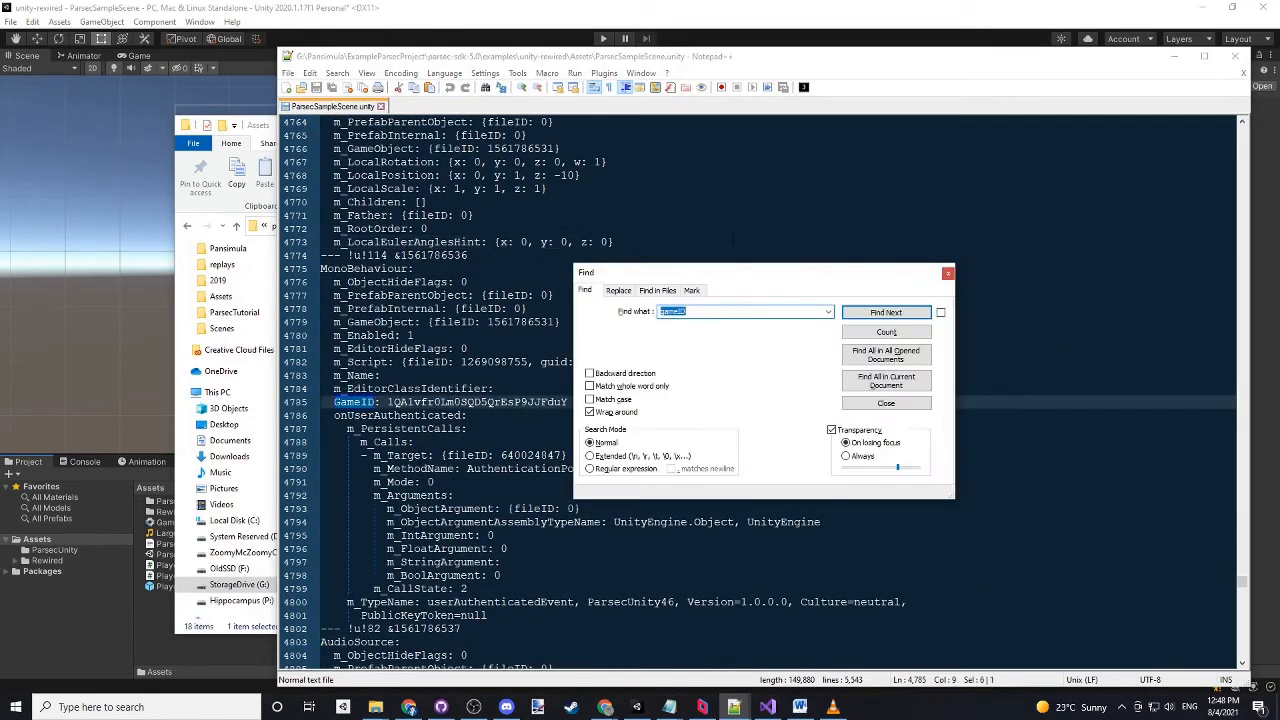
pyautogui.click(948, 273)
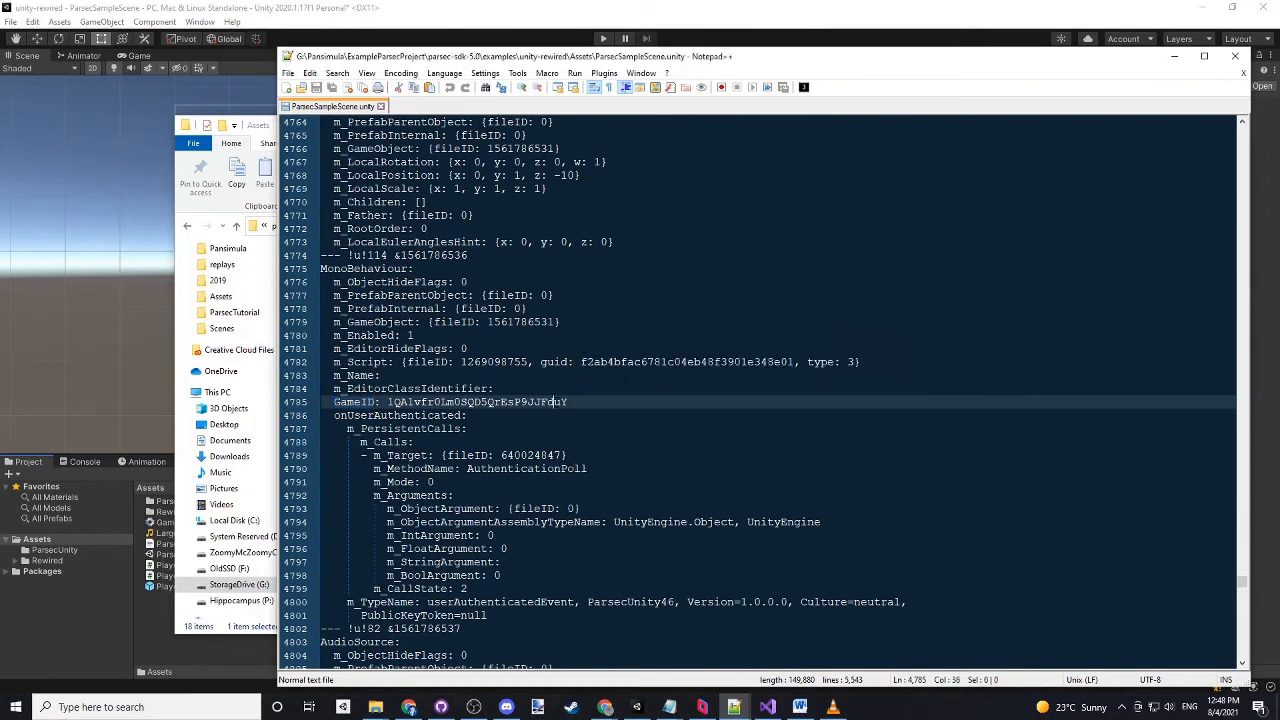
# - Copy the GameID value from the scene file into Main Camera's Parsec Stream Full Game ID in Unity
pyautogui.doubleClick(560, 401)
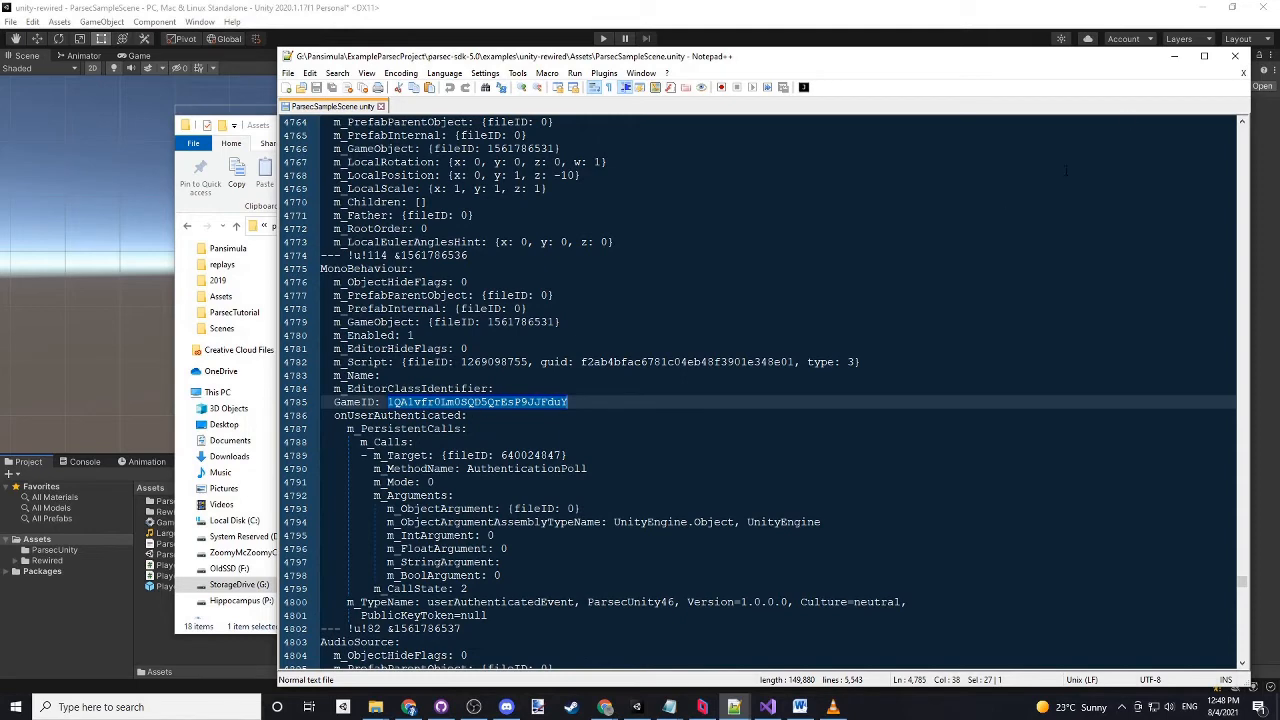
pyautogui.click(1174, 56)
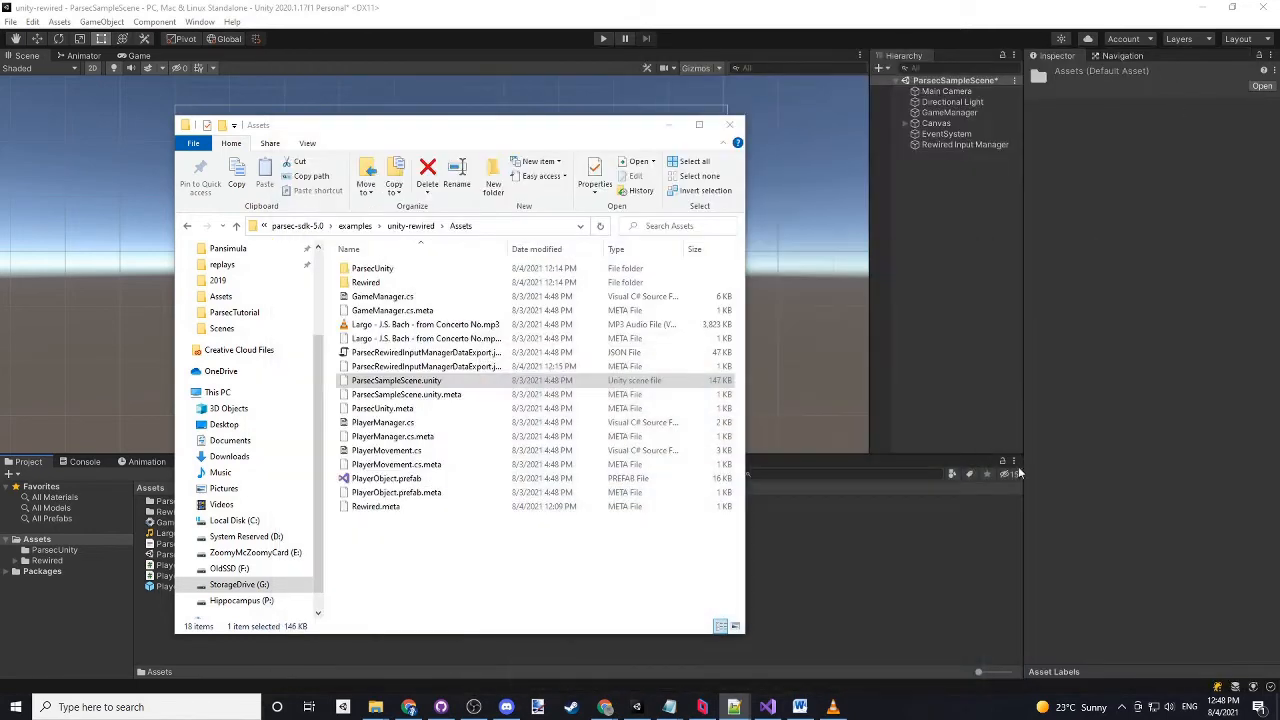
pyautogui.click(944, 91)
pyautogui.scroll(-5, 1130, 588)
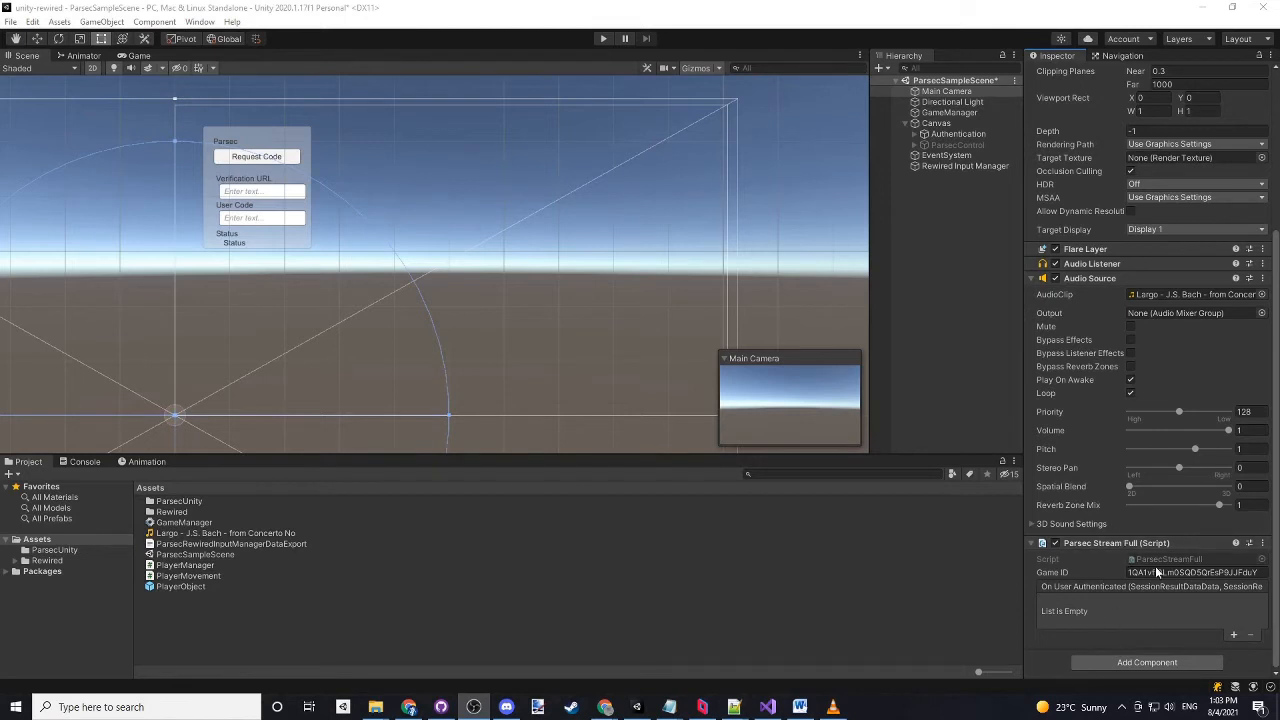
# - Add an On User Authenticated listener that targets the GameManager object and calls its dynamic AuthenticationPoll function
pyautogui.click(1233, 635)
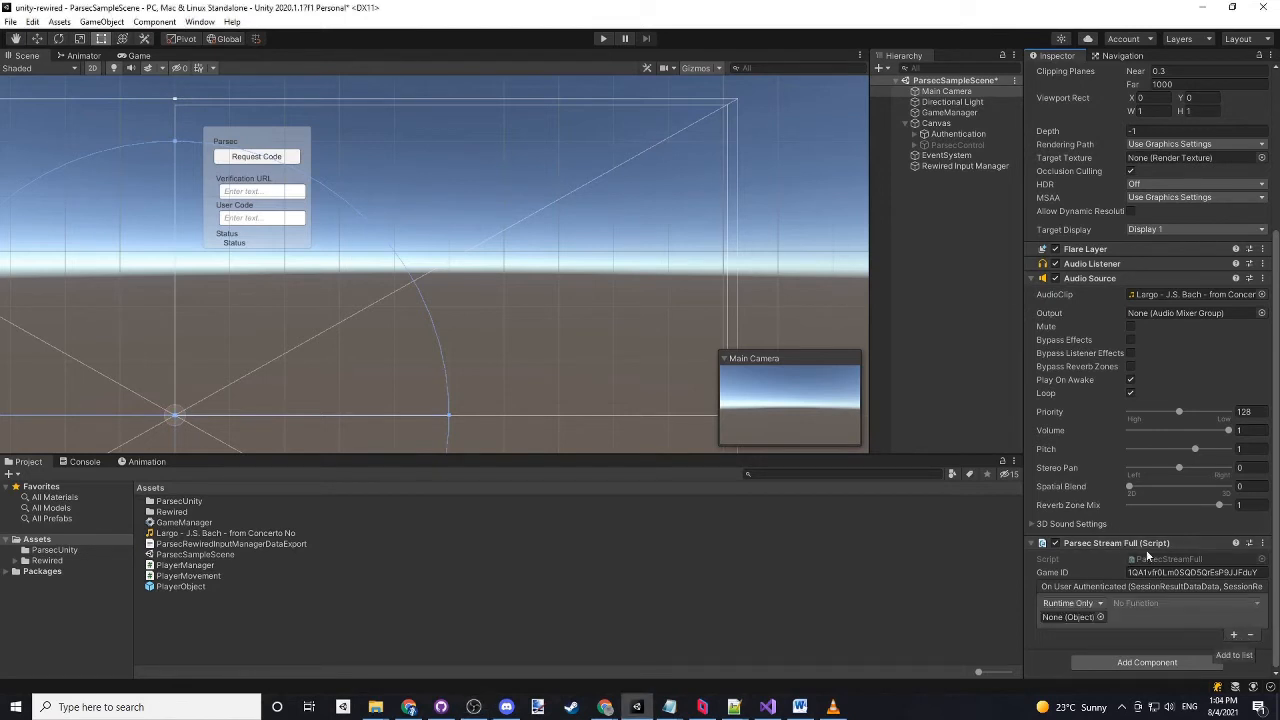
pyautogui.moveTo(948, 112); pyautogui.dragTo(1076, 618)
pyautogui.click(1135, 604)
pyautogui.moveTo(1160, 670)
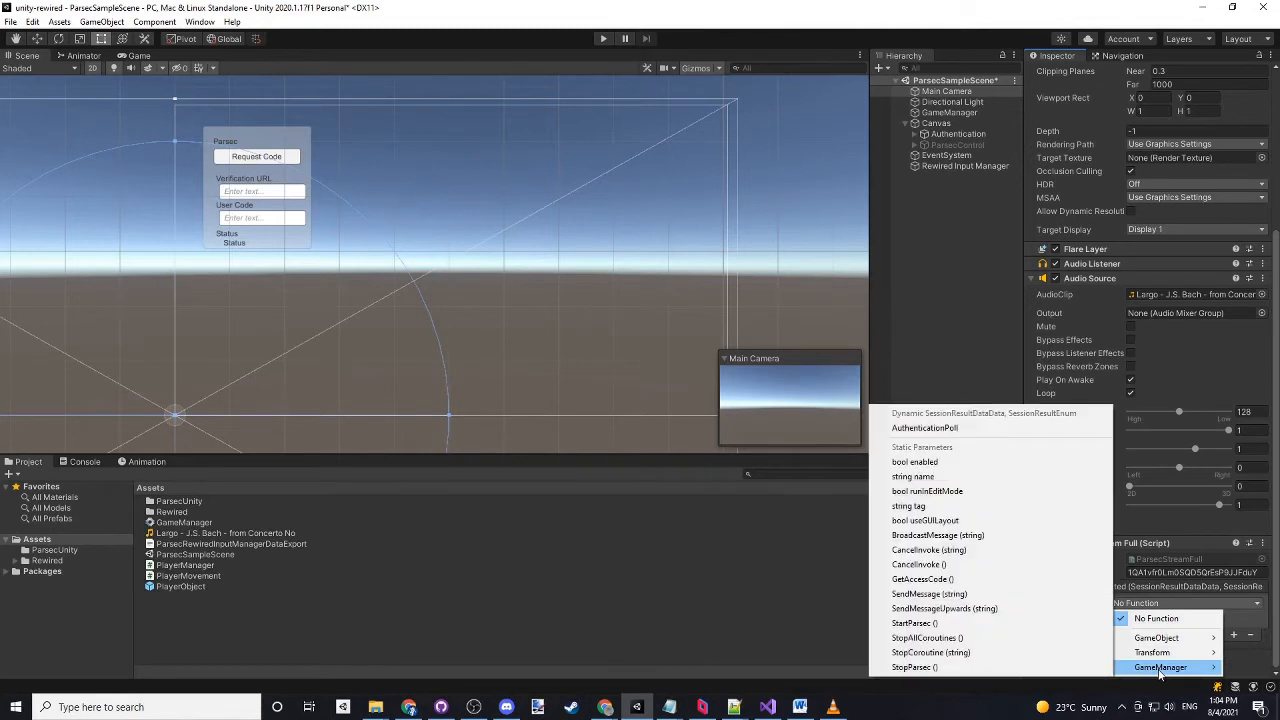
pyautogui.click(933, 429)
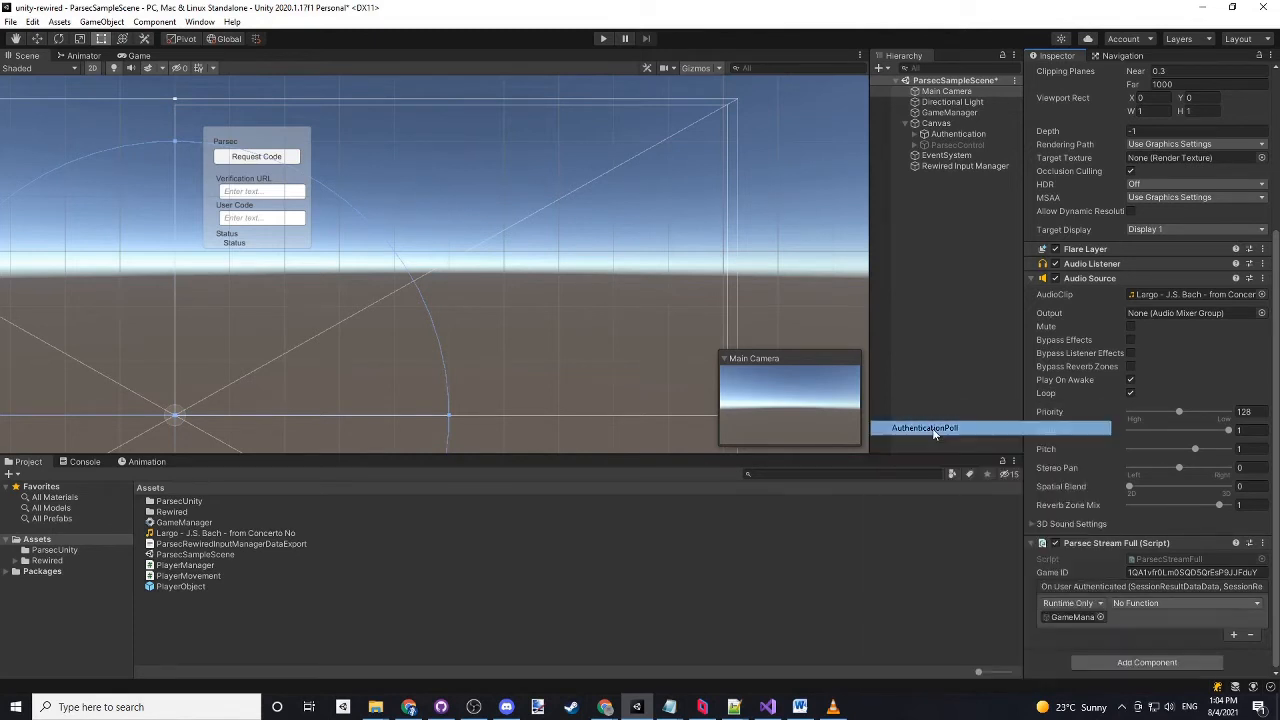
# - Open the GameManager script and examine AuthenticationPoll, including its CodeApproved and CodeInvallidExpiredDenied cases and the data parameter
pyautogui.click(950, 112)
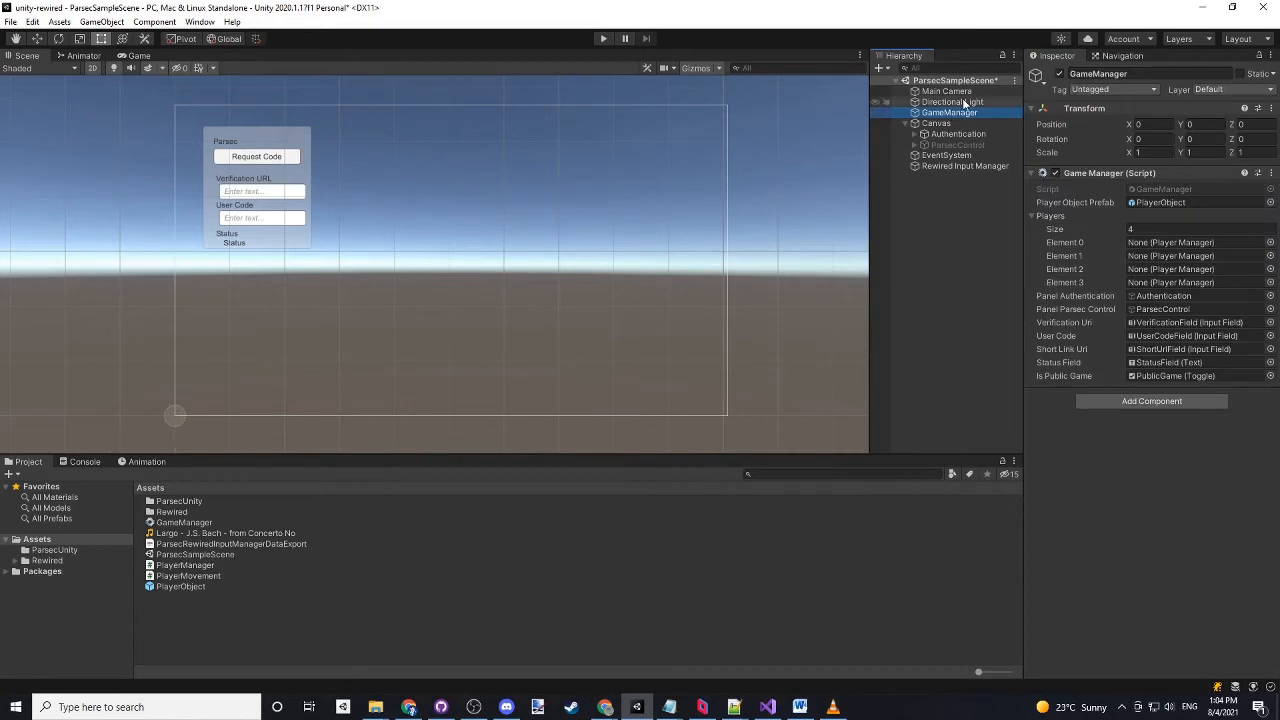
pyautogui.doubleClick(1145, 190)
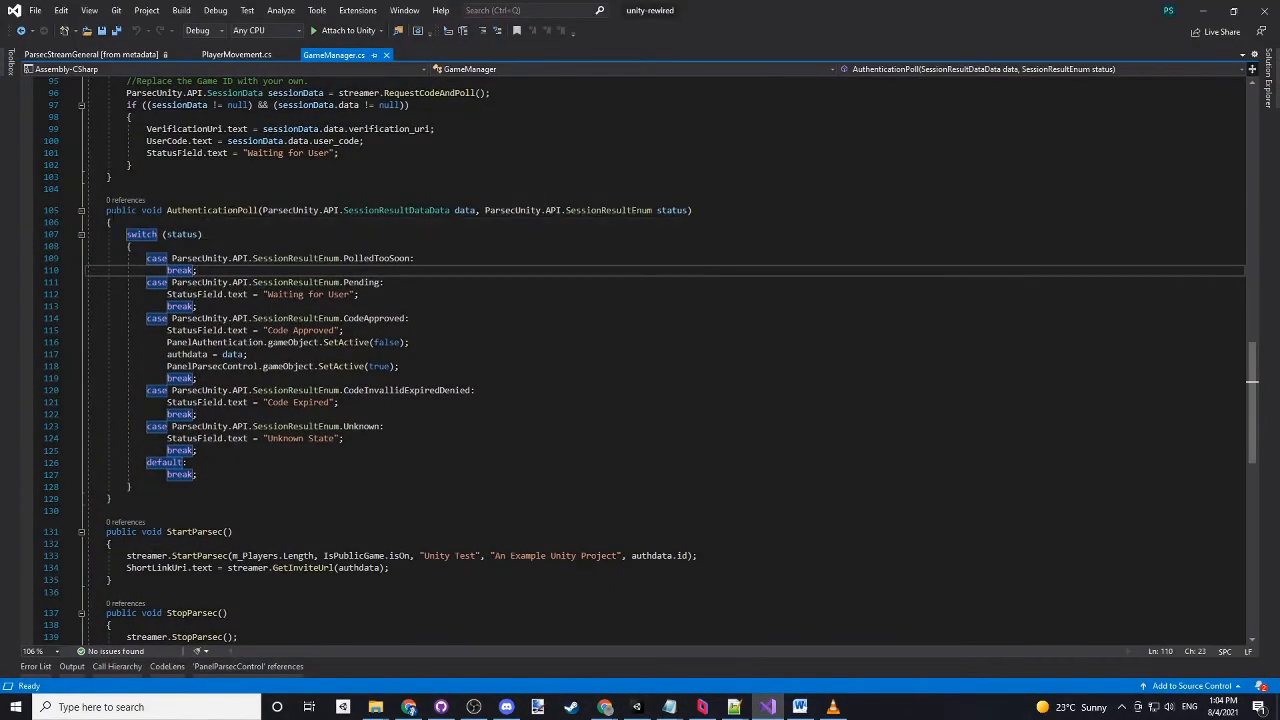
pyautogui.click(198, 306)
pyautogui.moveTo(86, 210); pyautogui.dragTo(112, 498)
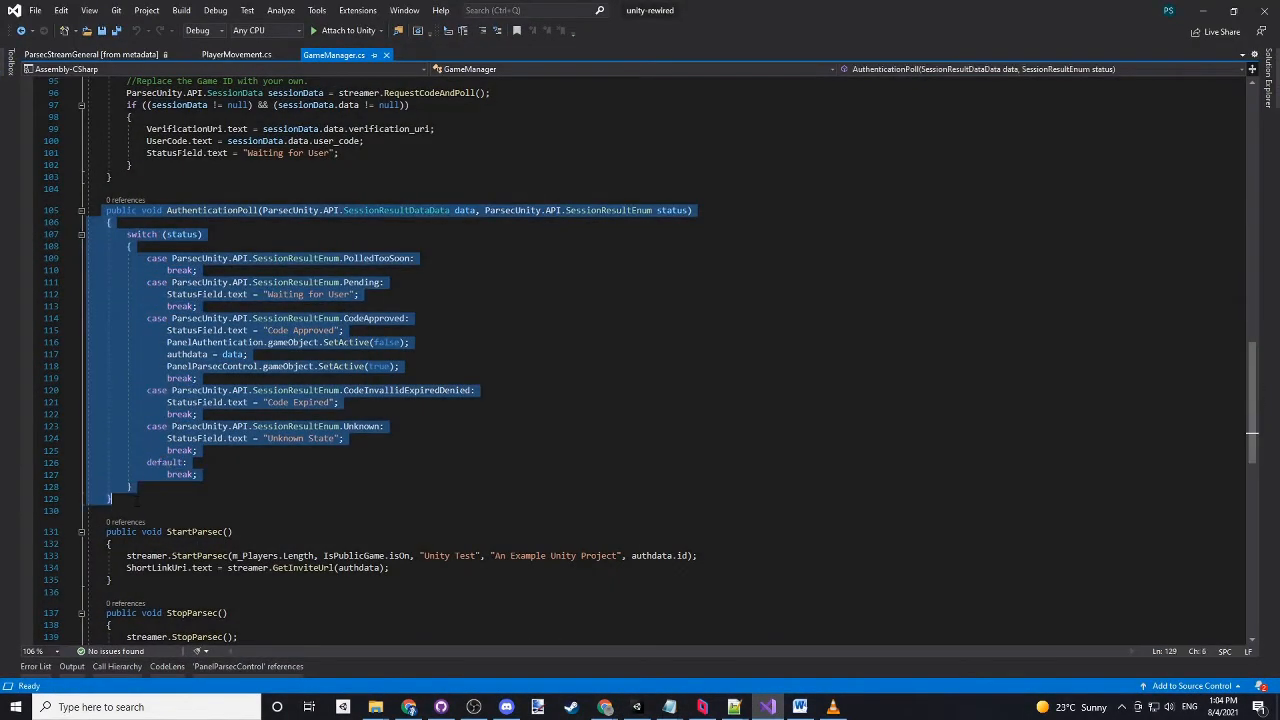
pyautogui.click(380, 447)
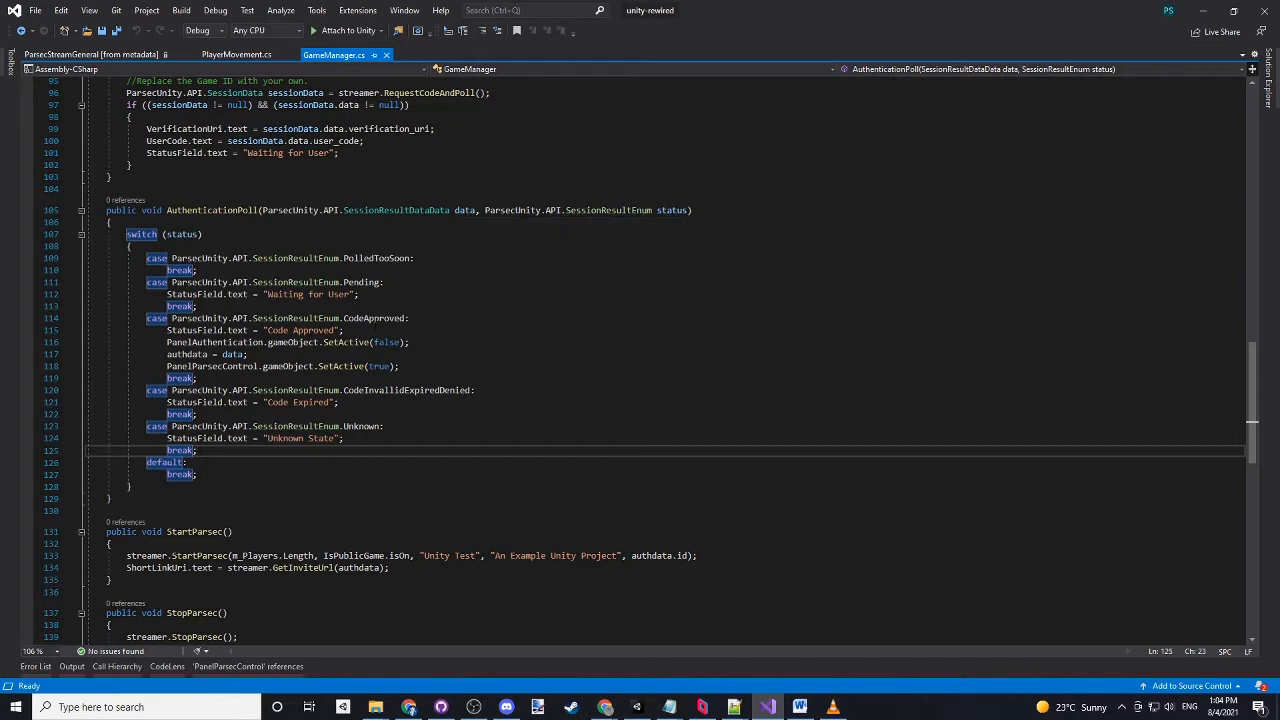
pyautogui.doubleClick(373, 318)
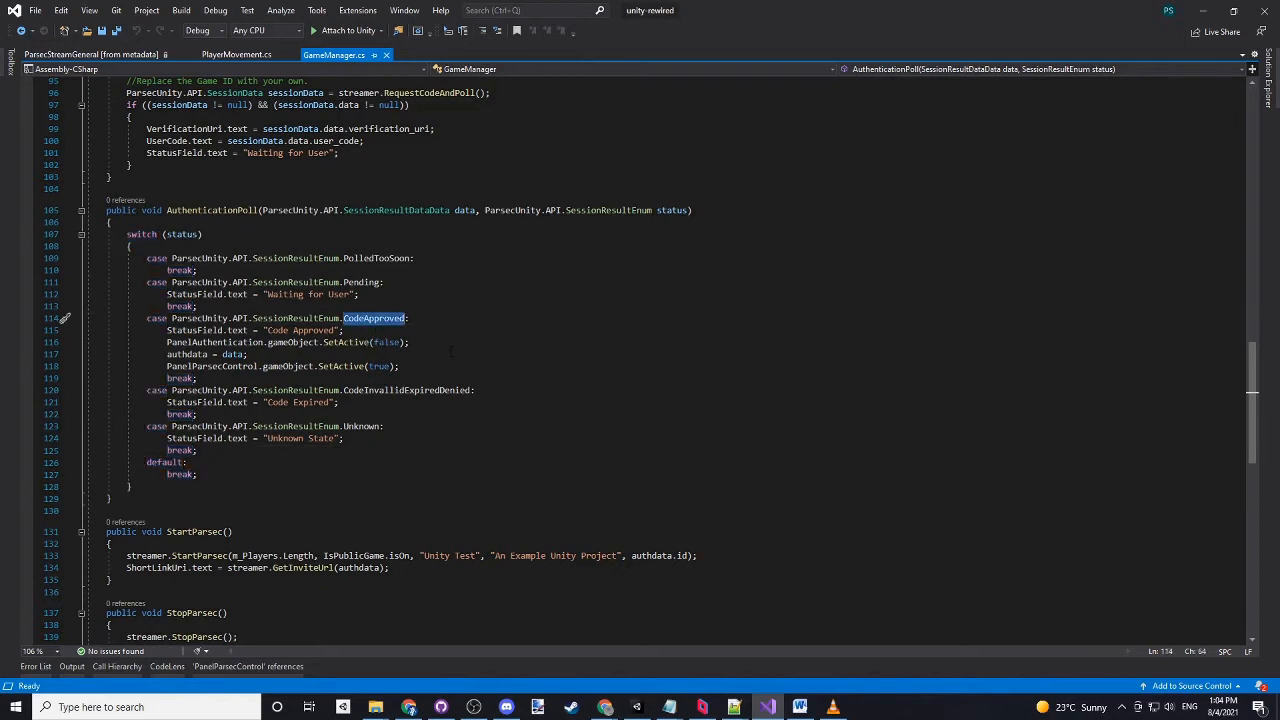
pyautogui.moveTo(344, 390); pyautogui.dragTo(470, 390)
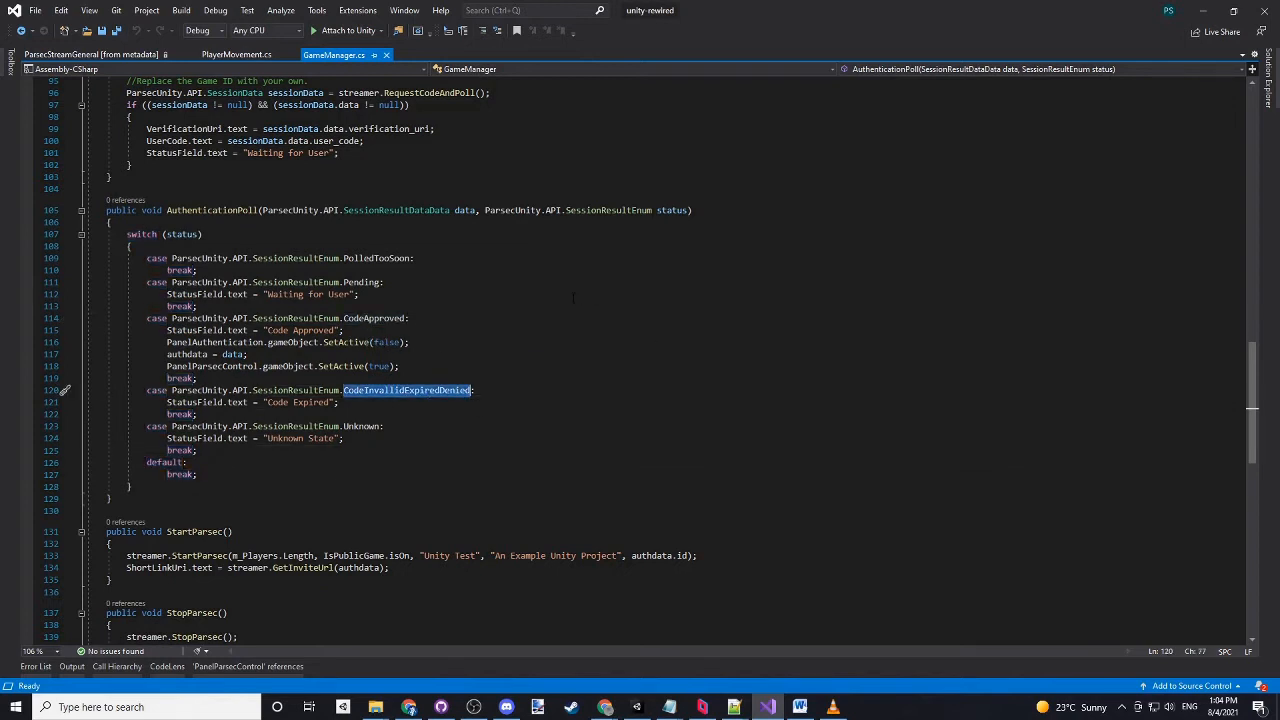
pyautogui.click(466, 211)
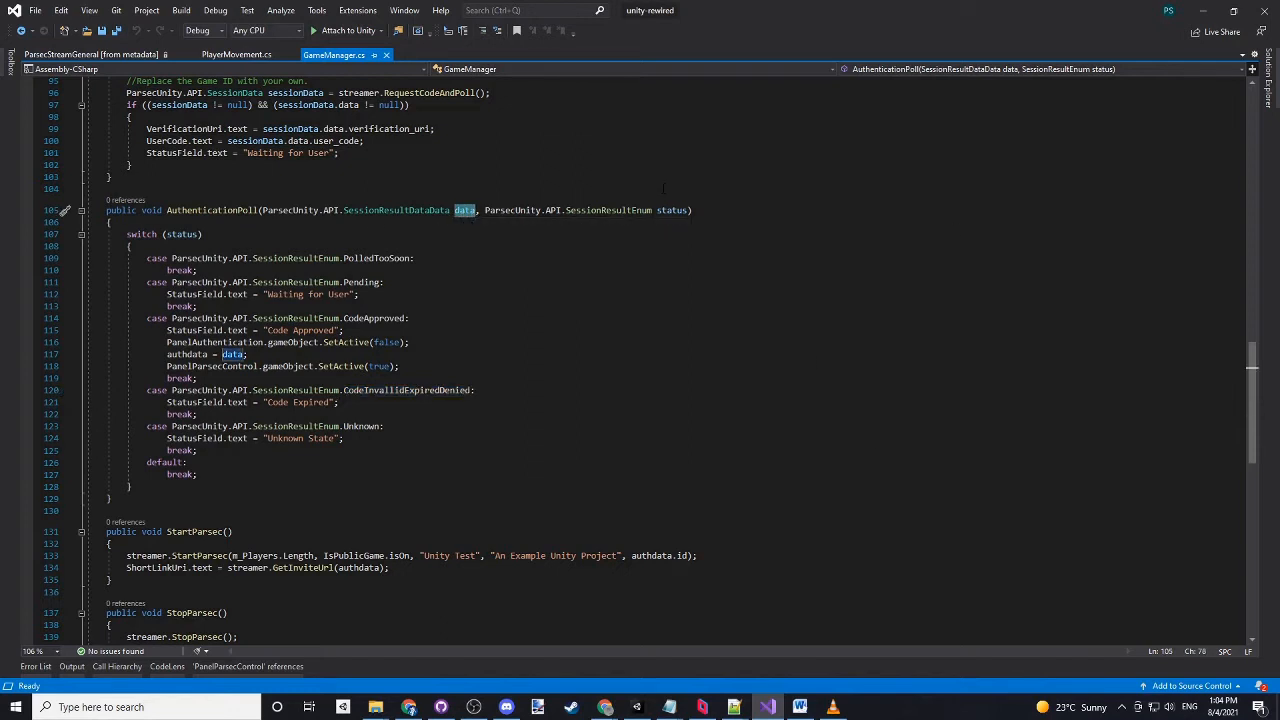
# - Start play mode in Unity, and switch to the Parsec Tutorial slides in Chrome
pyautogui.click(1205, 11)
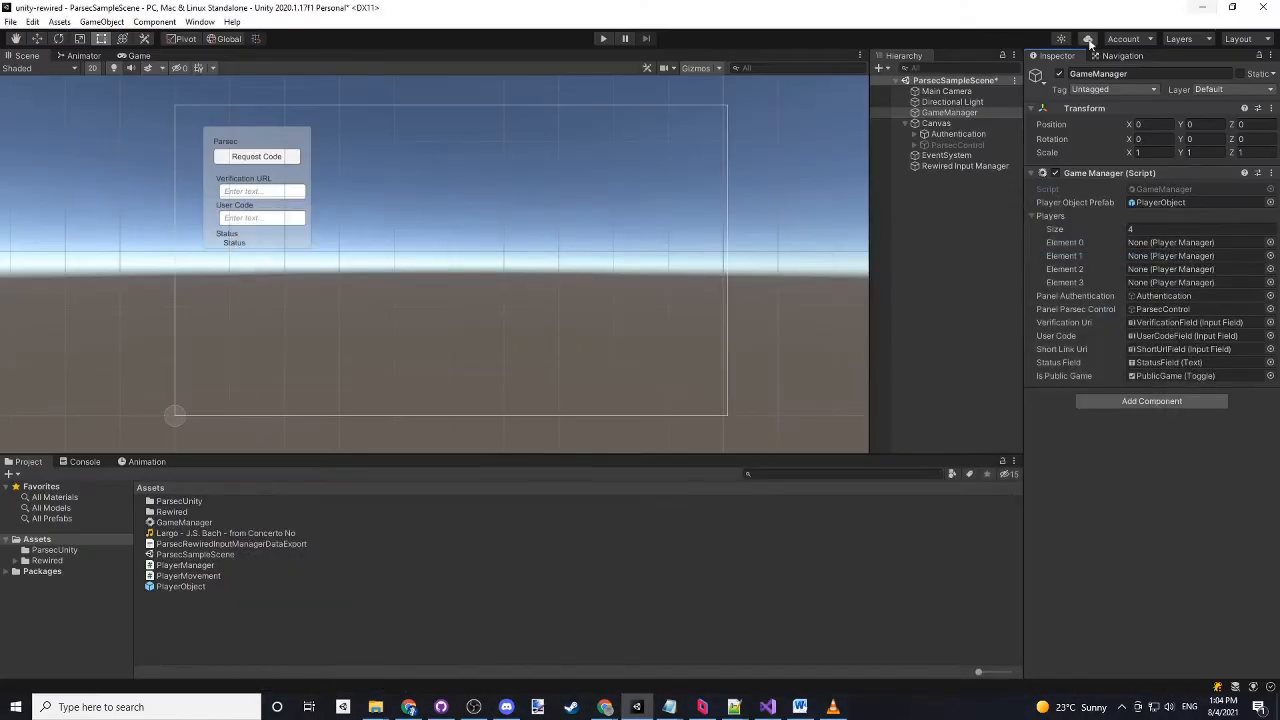
pyautogui.click(603, 39)
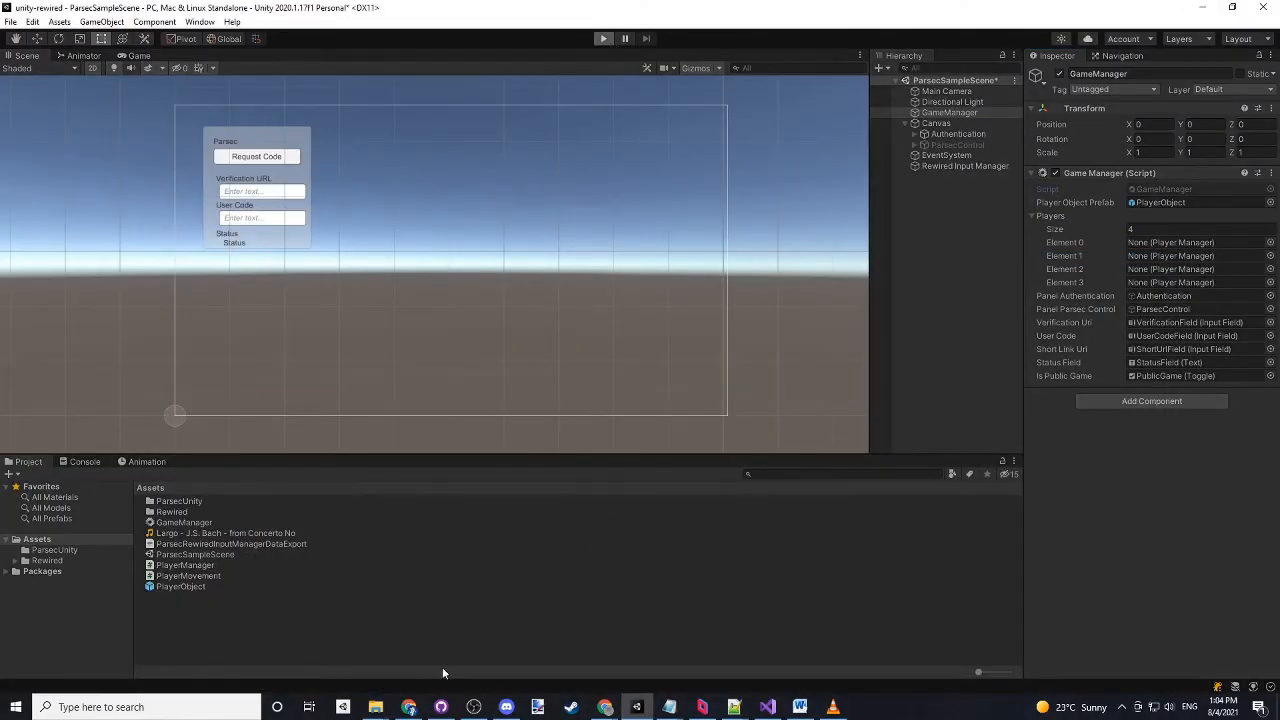
pyautogui.click(408, 707)
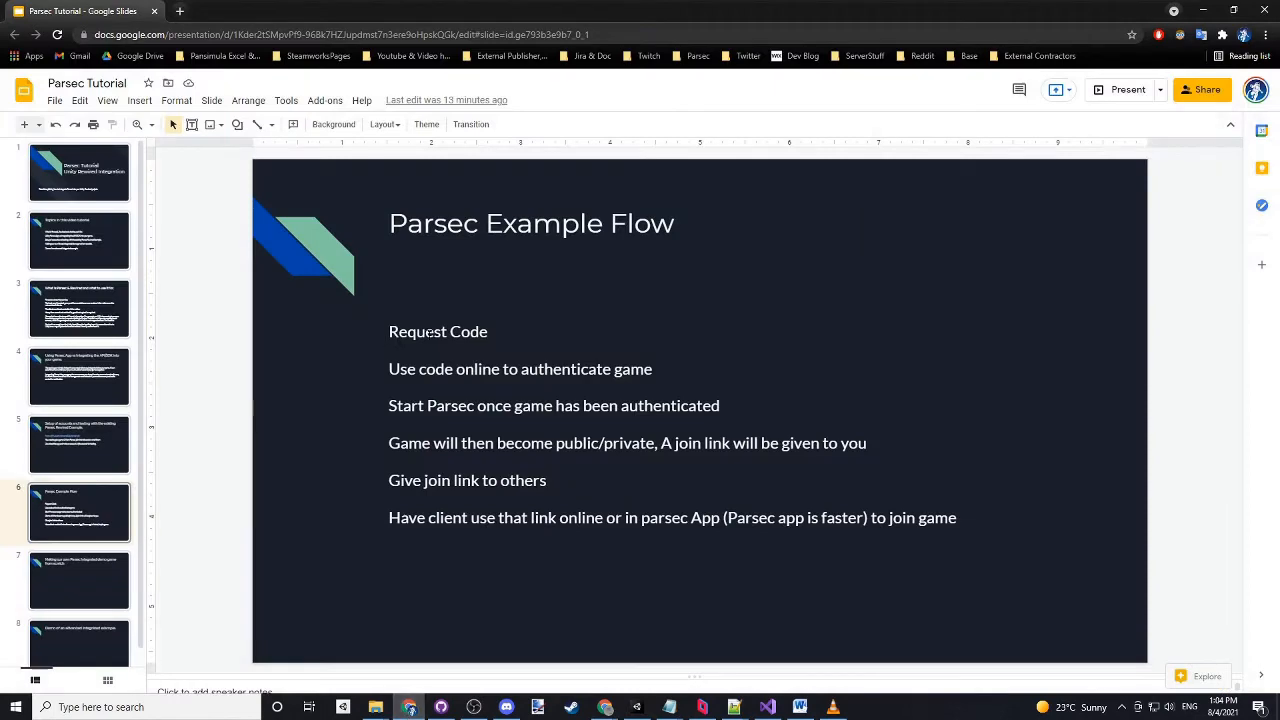
# - Request a Parsec authentication code in the running Unity game, checking the example flow slide in Chrome
pyautogui.click(636, 707)
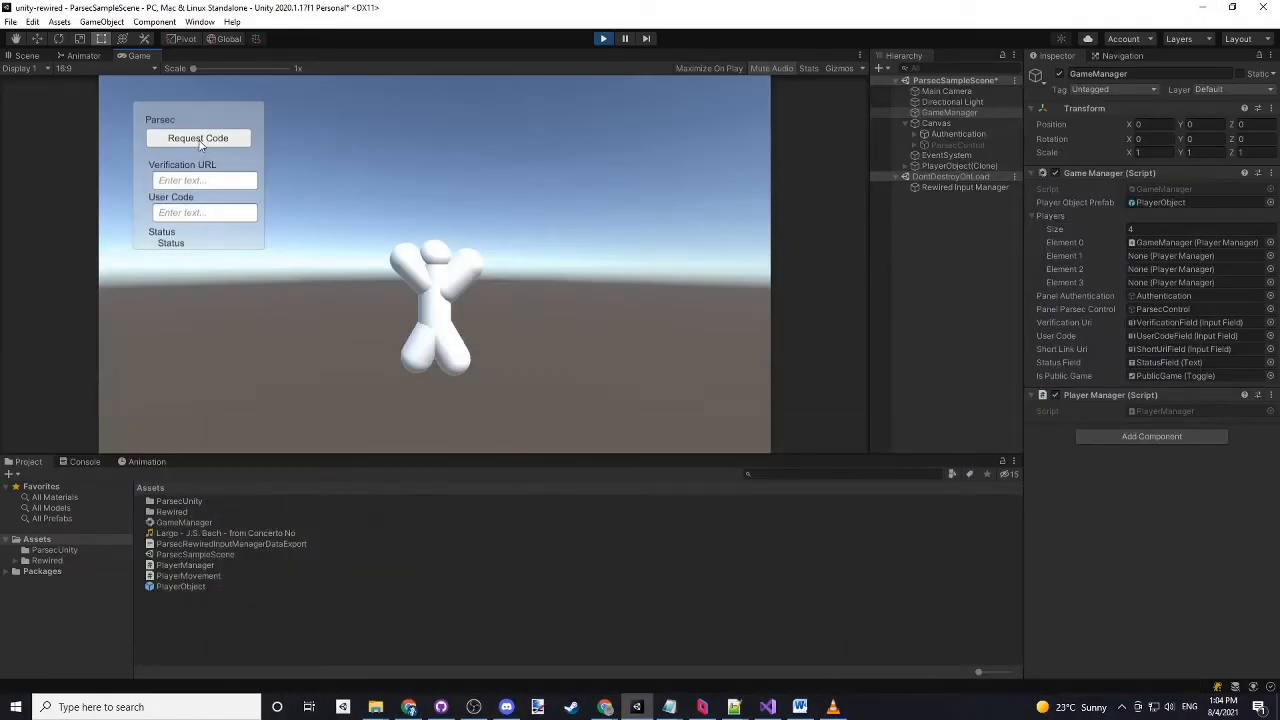
pyautogui.click(200, 143)
pyautogui.click(408, 707)
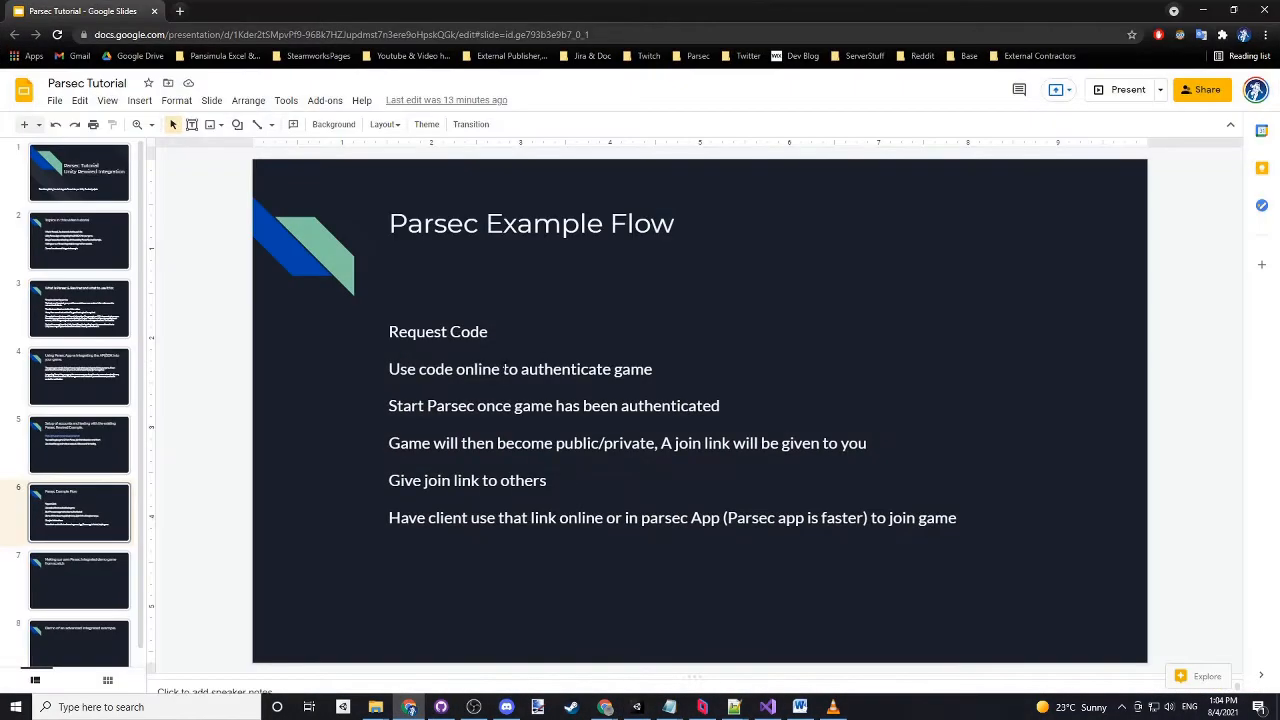
pyautogui.click(1198, 11)
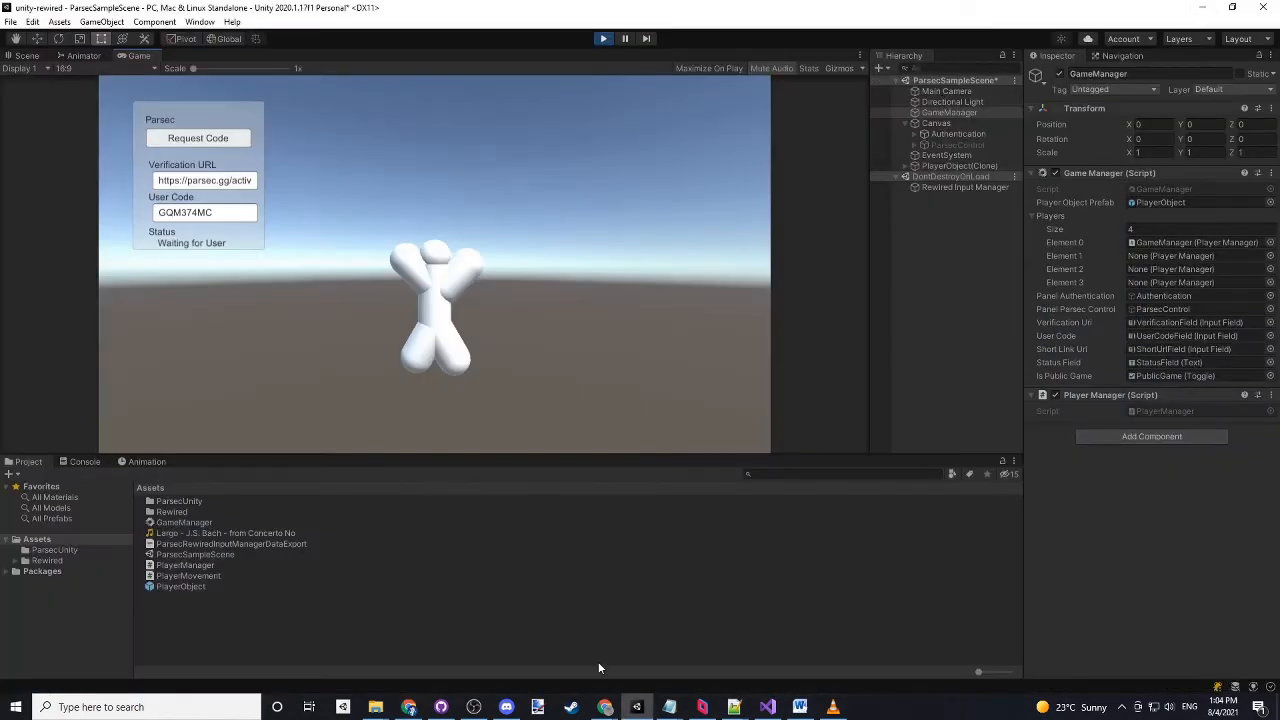
pyautogui.rightClick(669, 707)
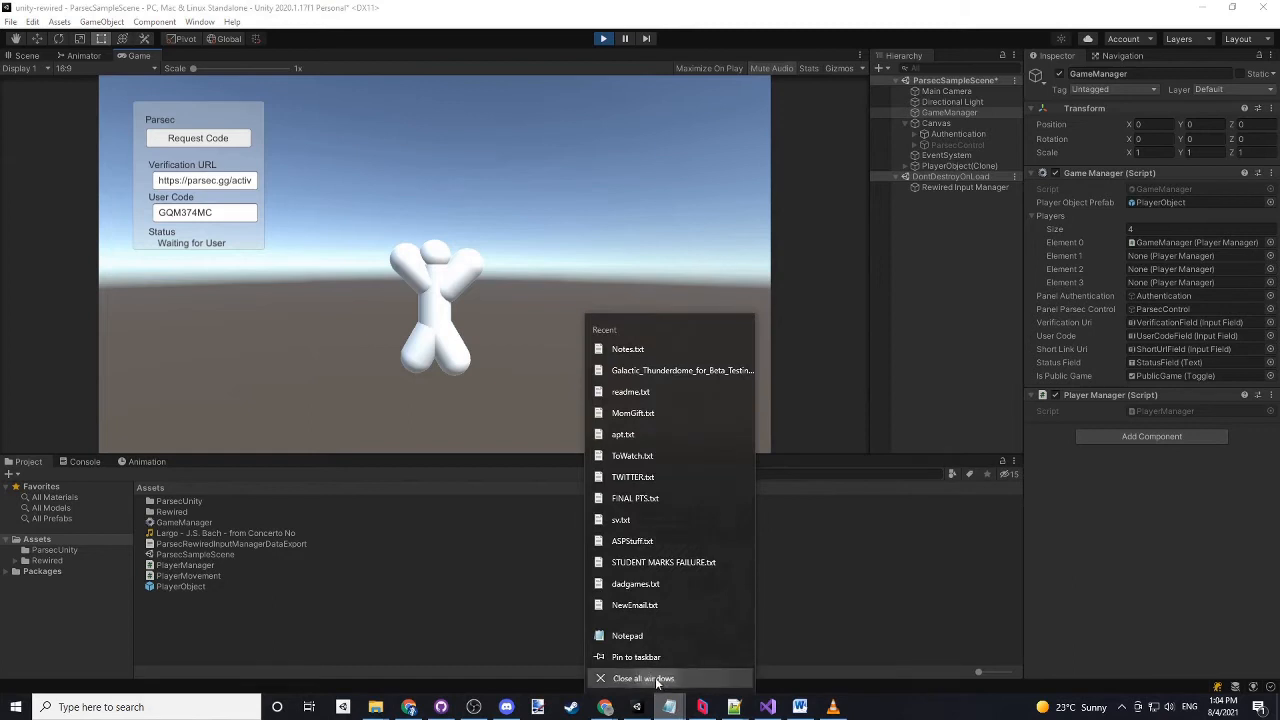
pyautogui.click(627, 636)
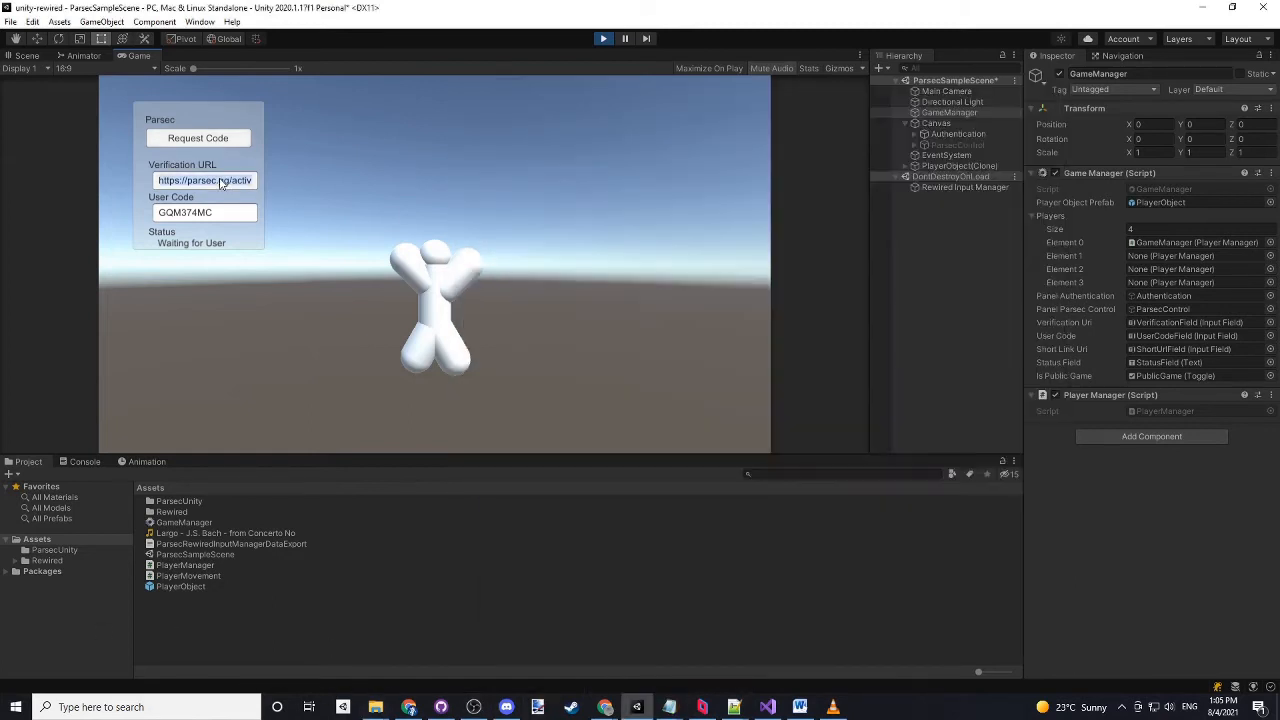
pyautogui.click(224, 183)
pyautogui.moveTo(669, 707)
pyautogui.click(723, 651)
pyautogui.write('https://parsec.gg/activate')
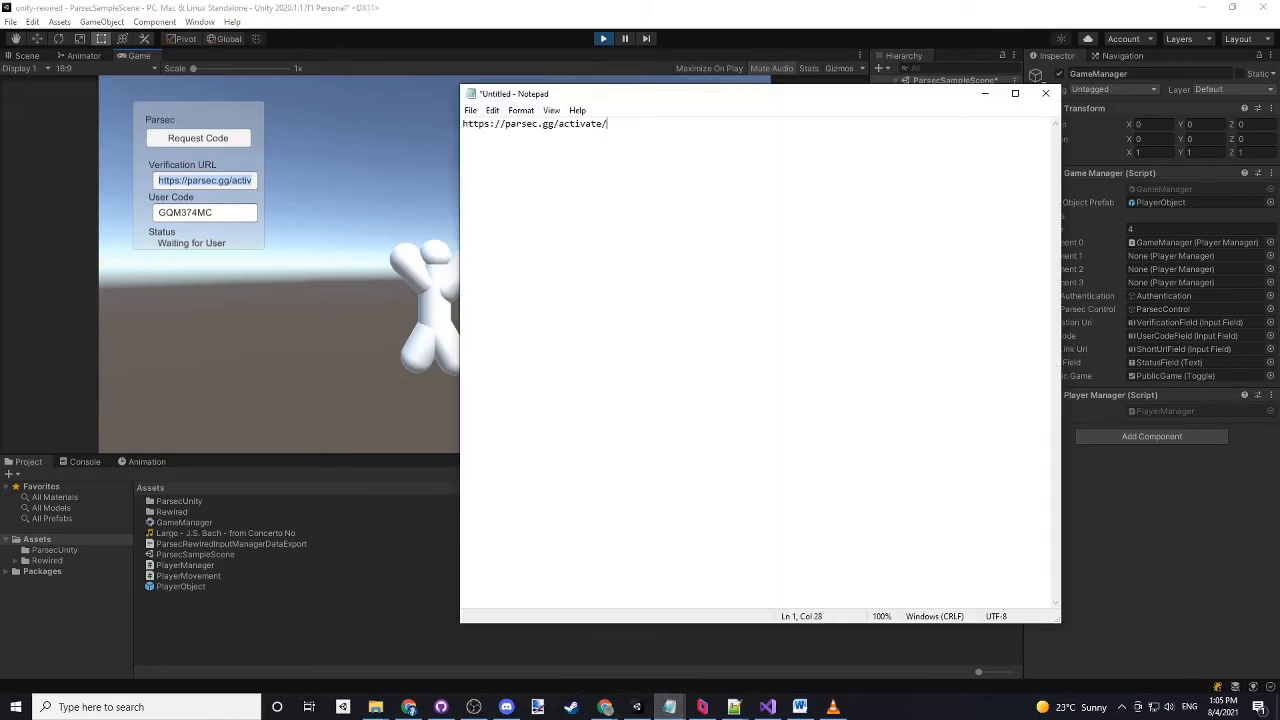
# - Append the game's User Code to the verification URL in Notepad and copy the complete activation link
pyautogui.click(205, 212)
pyautogui.hotkey('ctrl', 'c')
pyautogui.moveTo(669, 707)
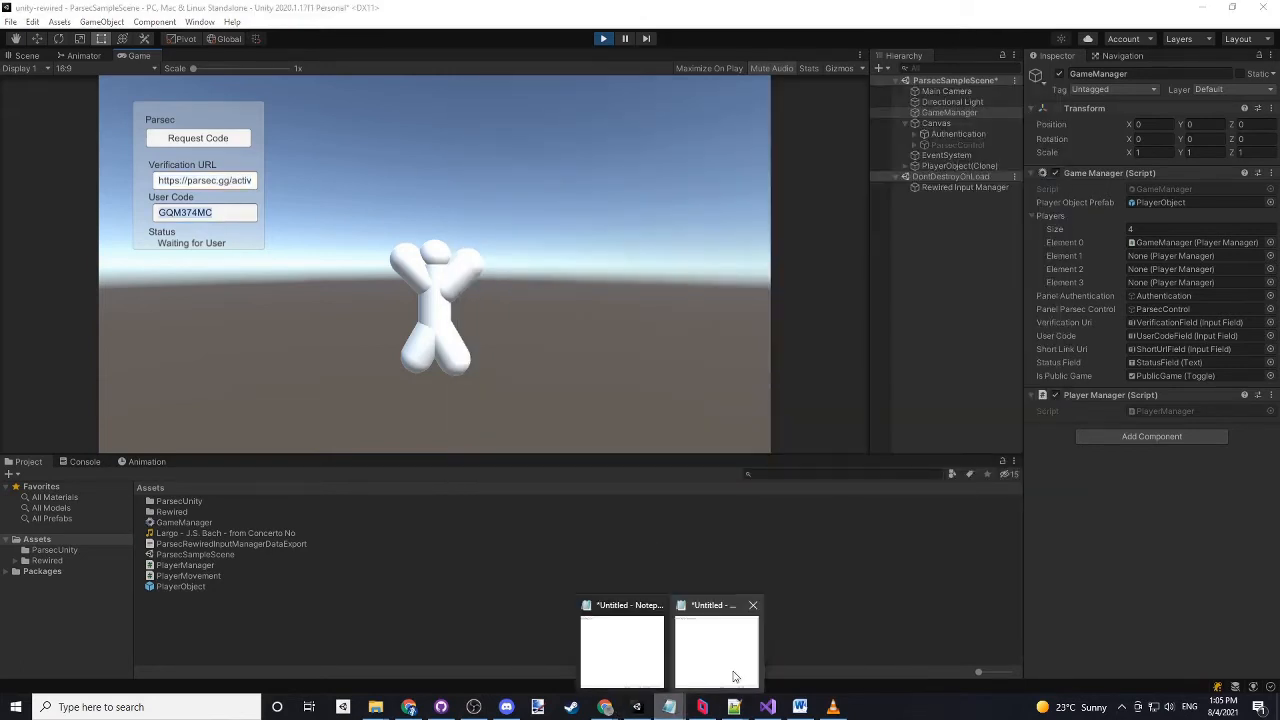
pyautogui.click(734, 677)
pyautogui.hotkey('ctrl', 'v')
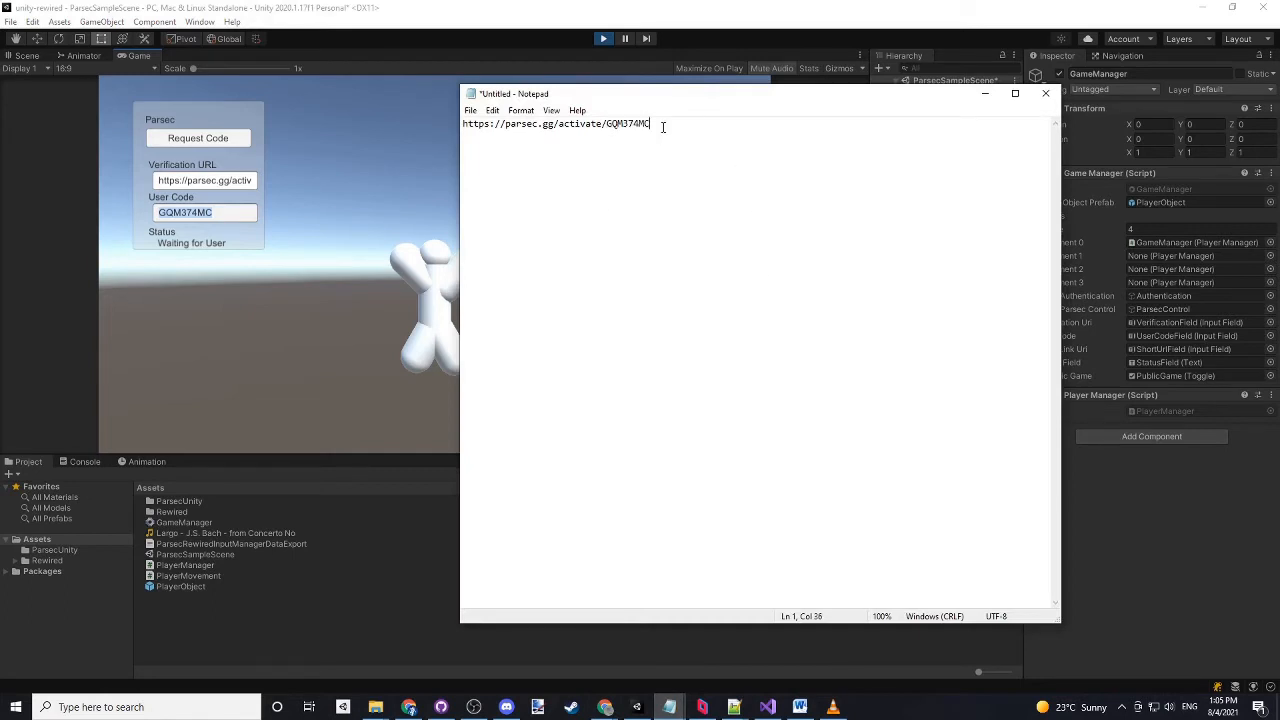
pyautogui.moveTo(658, 124); pyautogui.dragTo(463, 124)
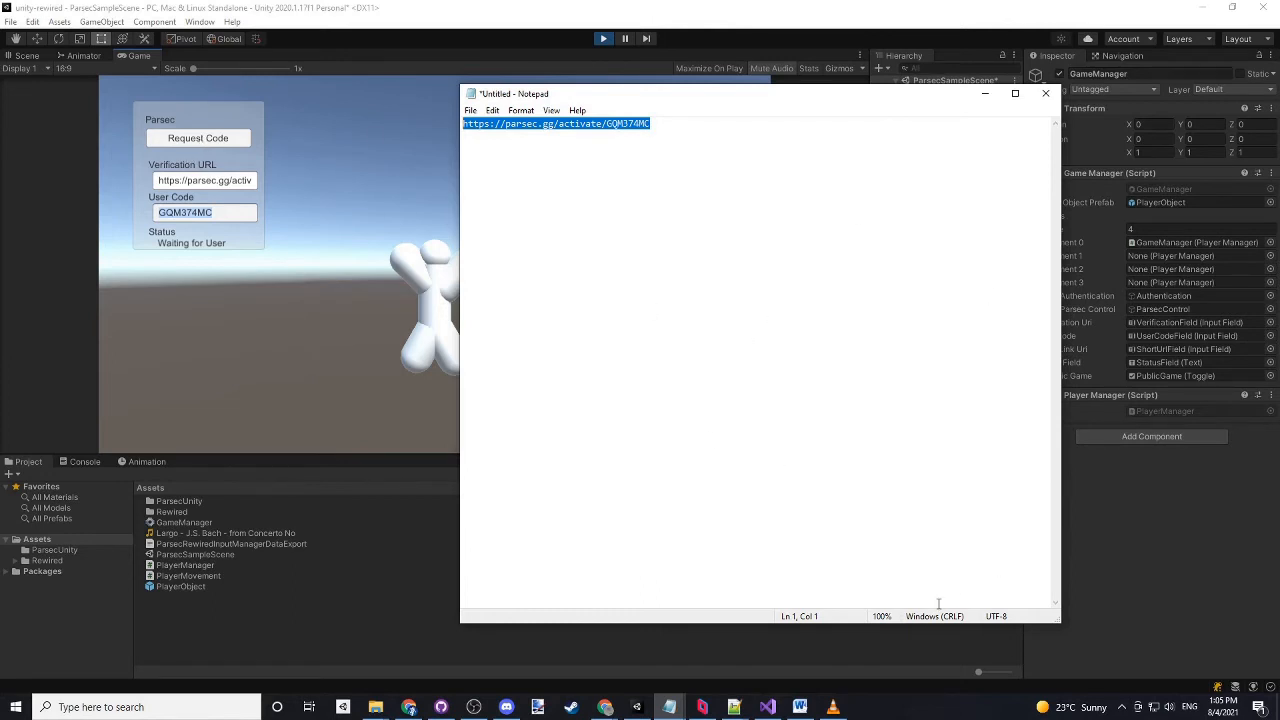
pyautogui.moveTo(669, 122); pyautogui.dragTo(434, 123)
pyautogui.hotkey('ctrl', 'c')
# - Open the copied activation link with its user code in Chrome, approve Parsec Unity SDK Demo to host games, and close the page
pyautogui.click(409, 707)
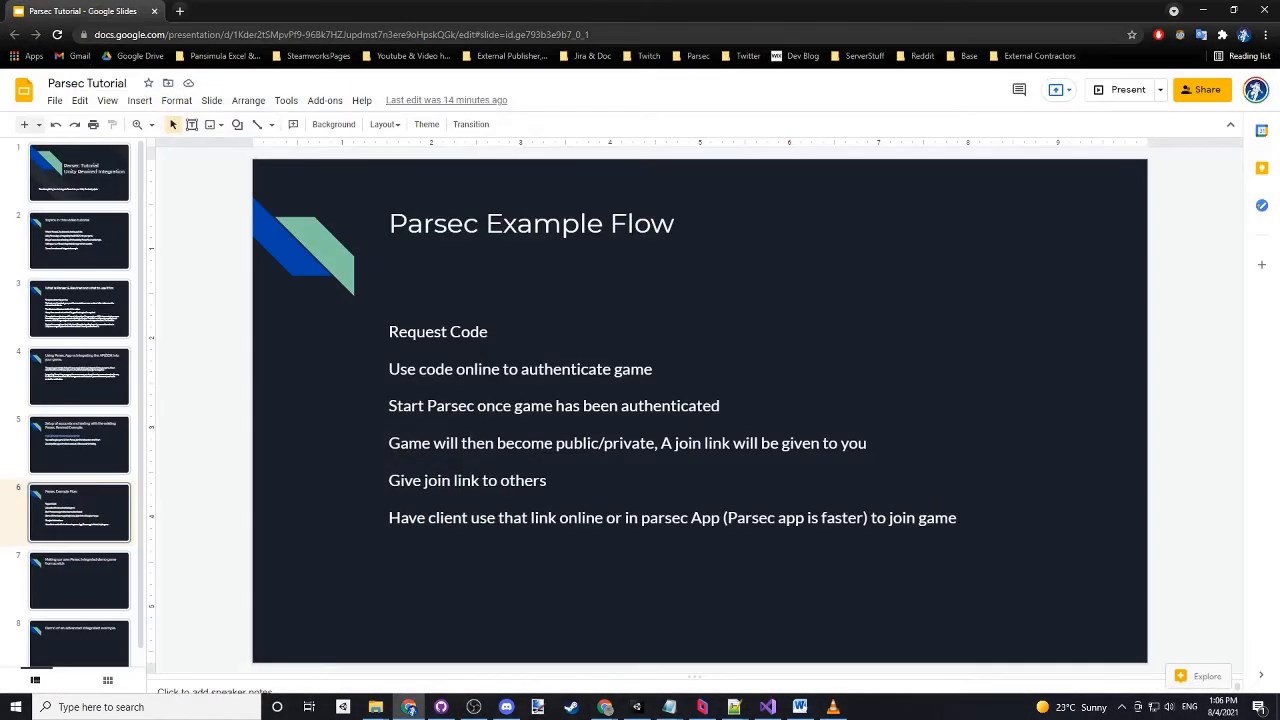
pyautogui.hotkey('ctrl', 't')
pyautogui.hotkey('ctrl', 'v')
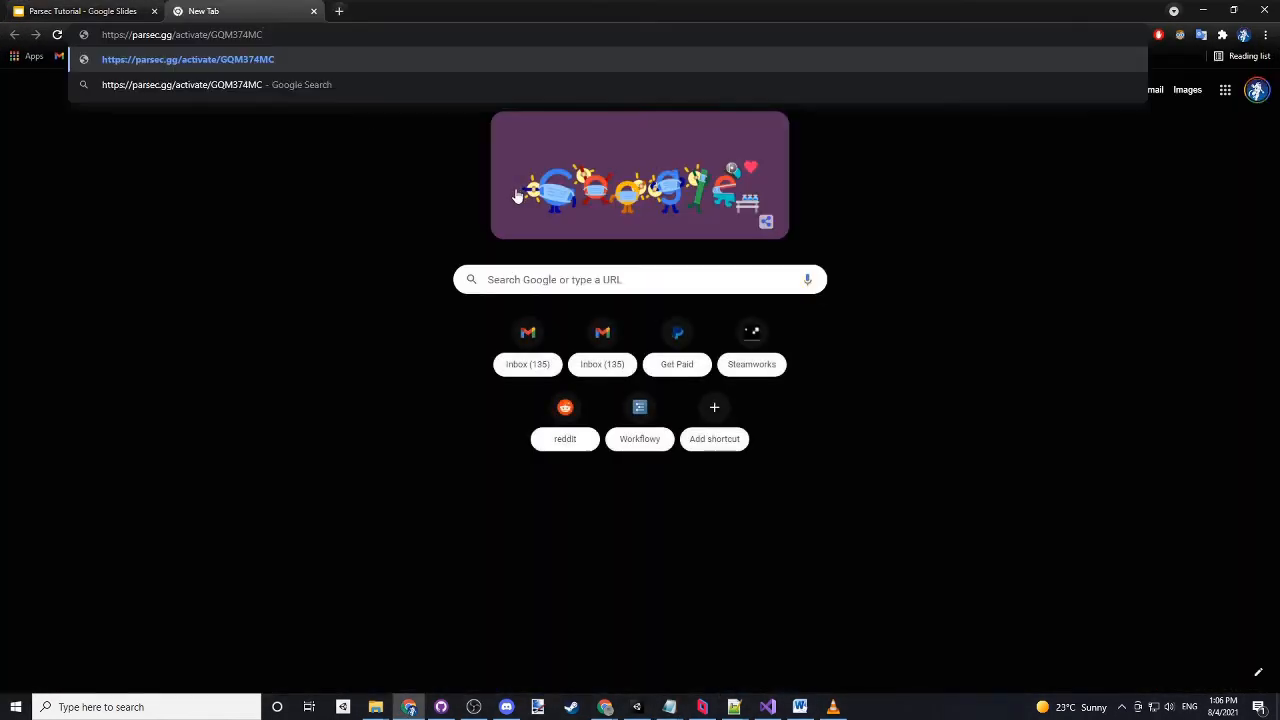
pyautogui.press('Return')
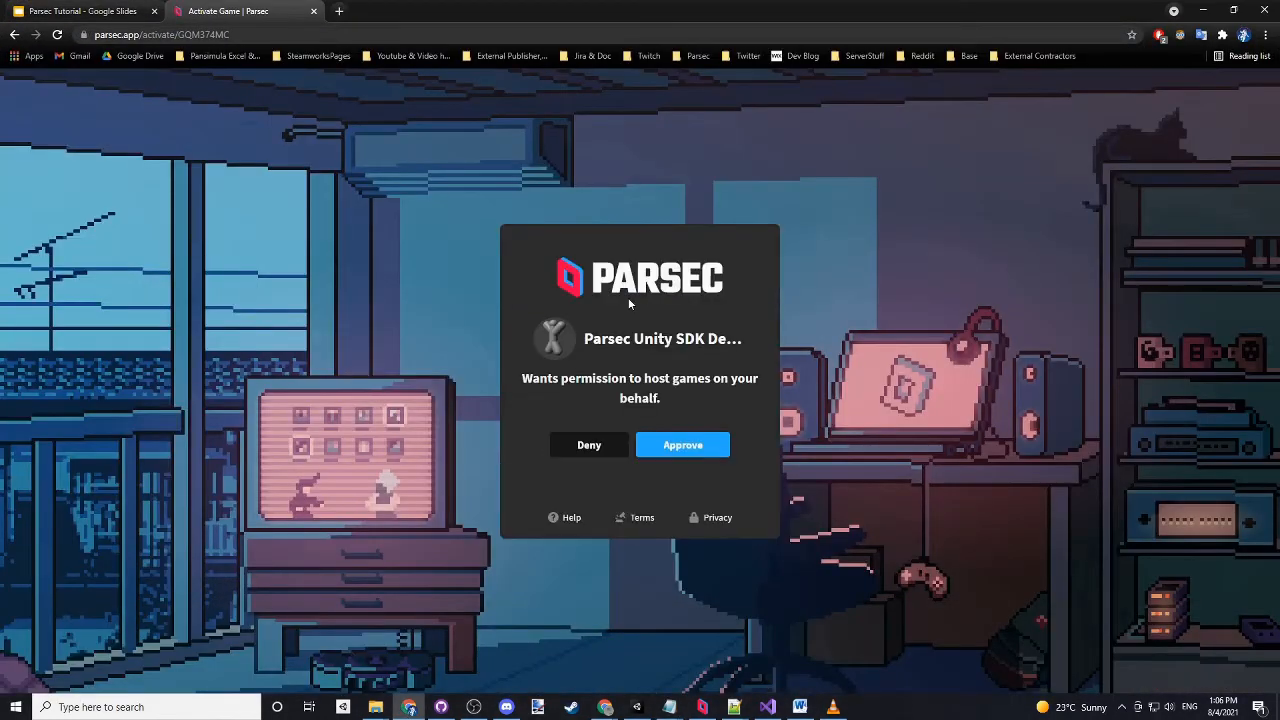
pyautogui.click(675, 448)
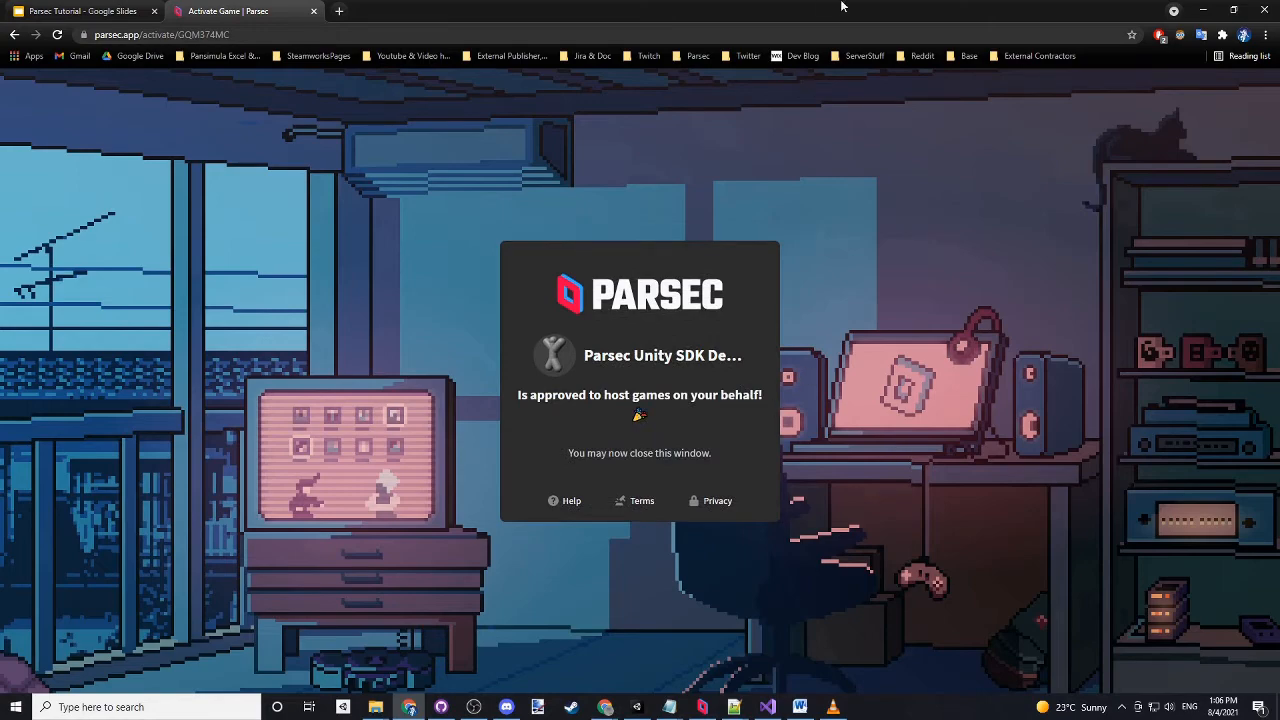
pyautogui.click(314, 12)
# - Switch back to Unity and inspect the Authentication and ParsecControl objects under Canvas
pyautogui.hotkey('alt', 'Tab')
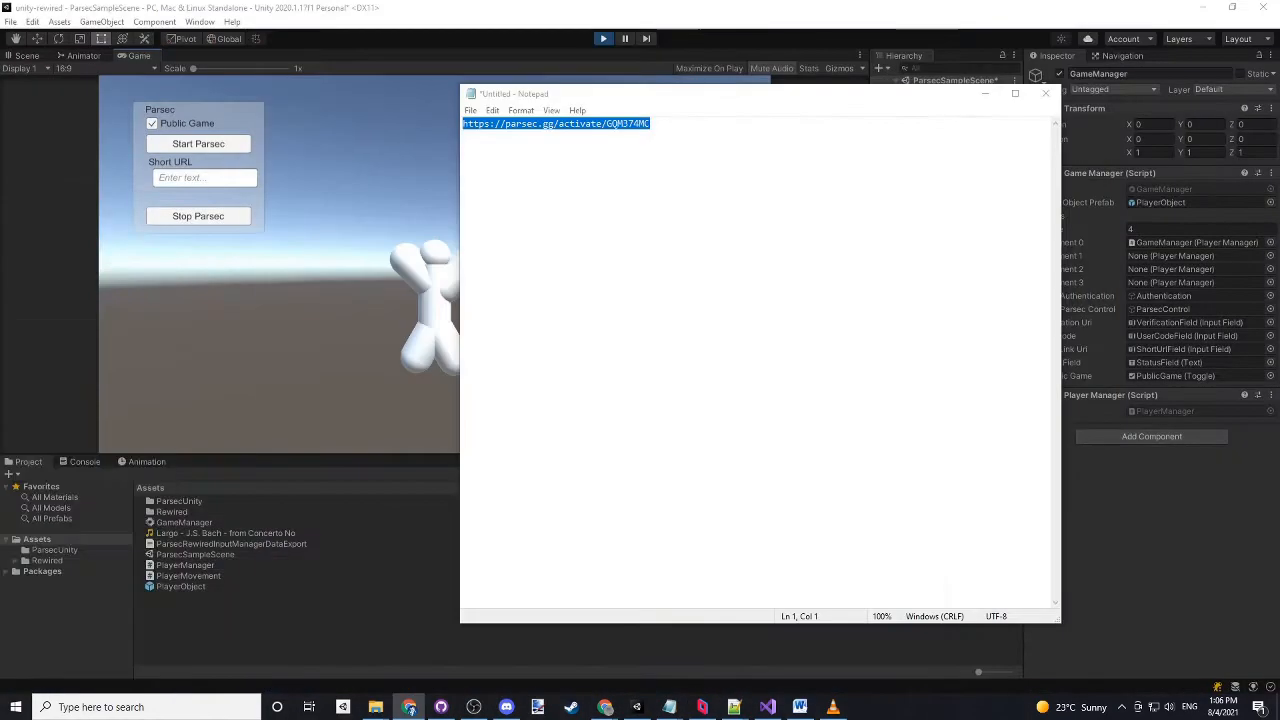
pyautogui.click(390, 253)
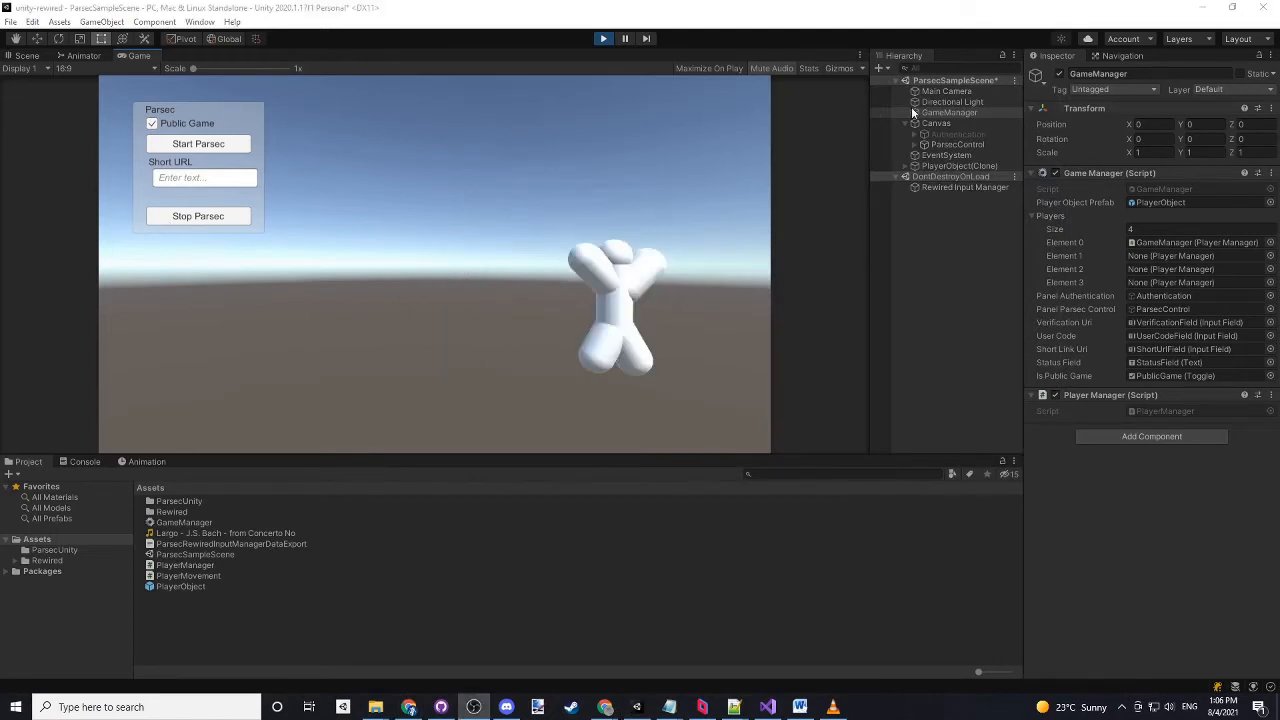
pyautogui.click(966, 135)
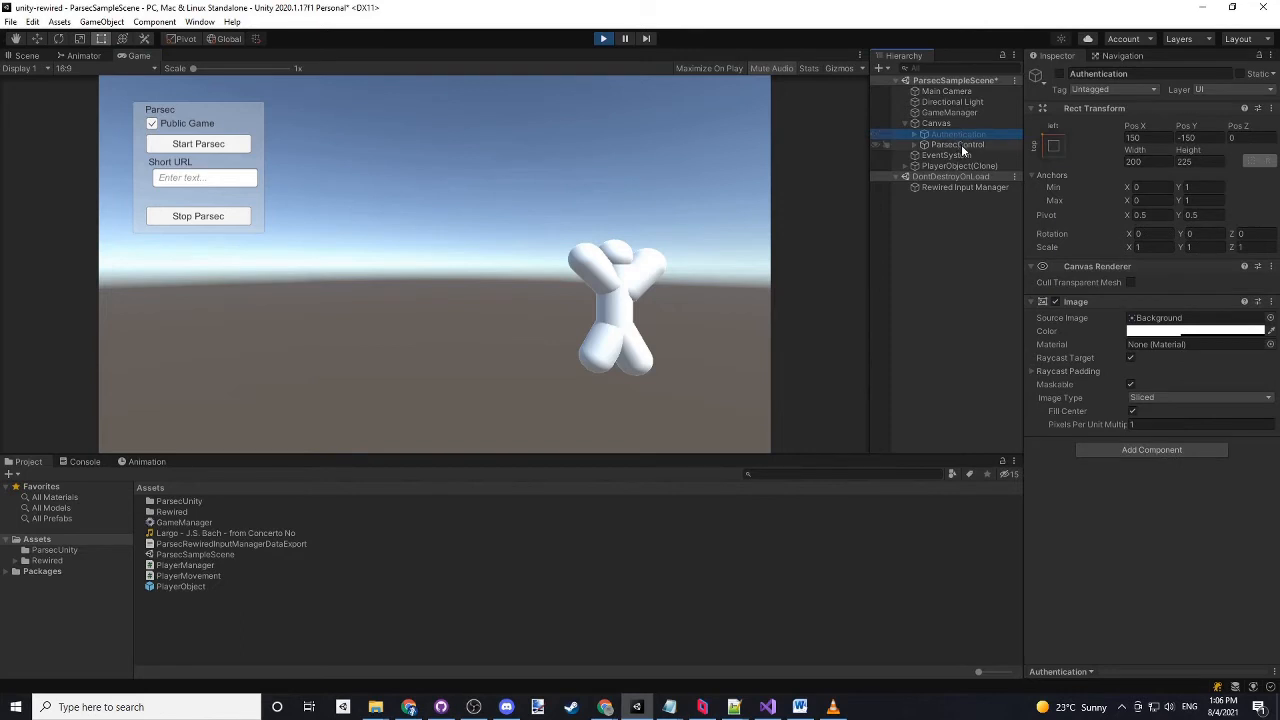
pyautogui.click(960, 145)
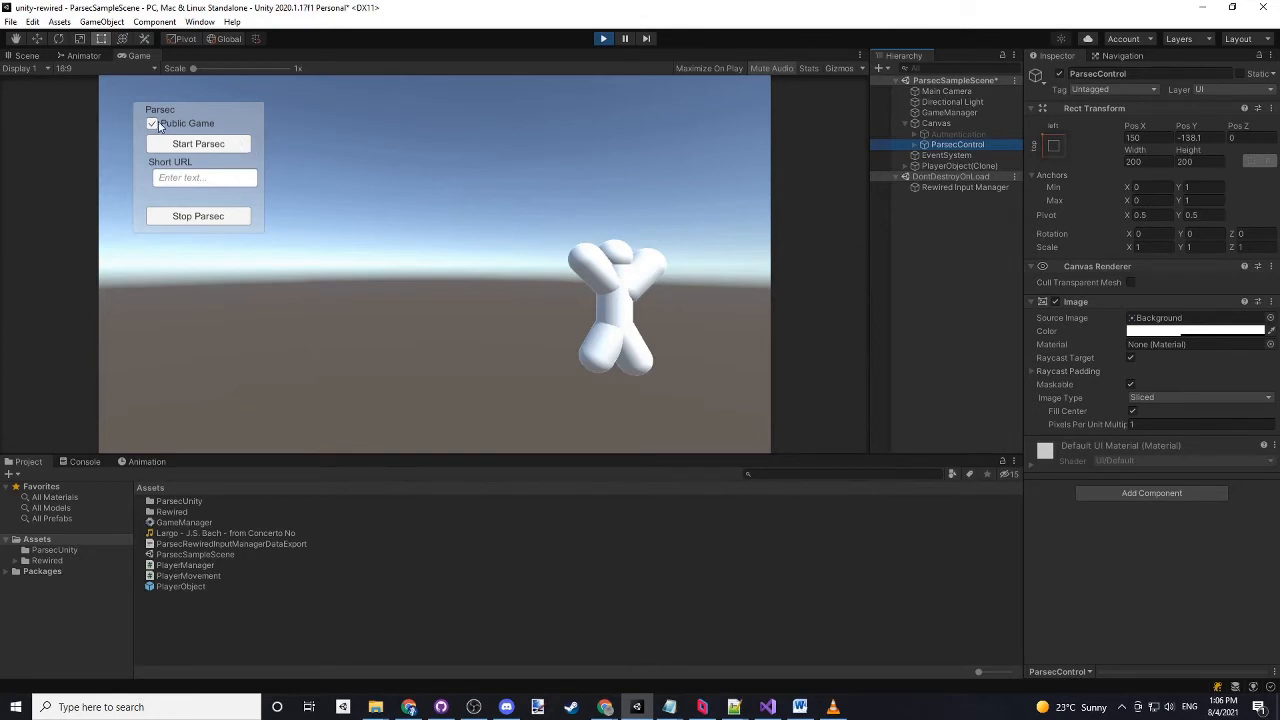
# - Switch to the Parsec app and browse the publicly hosted games in the Arcade
pyautogui.click(702, 707)
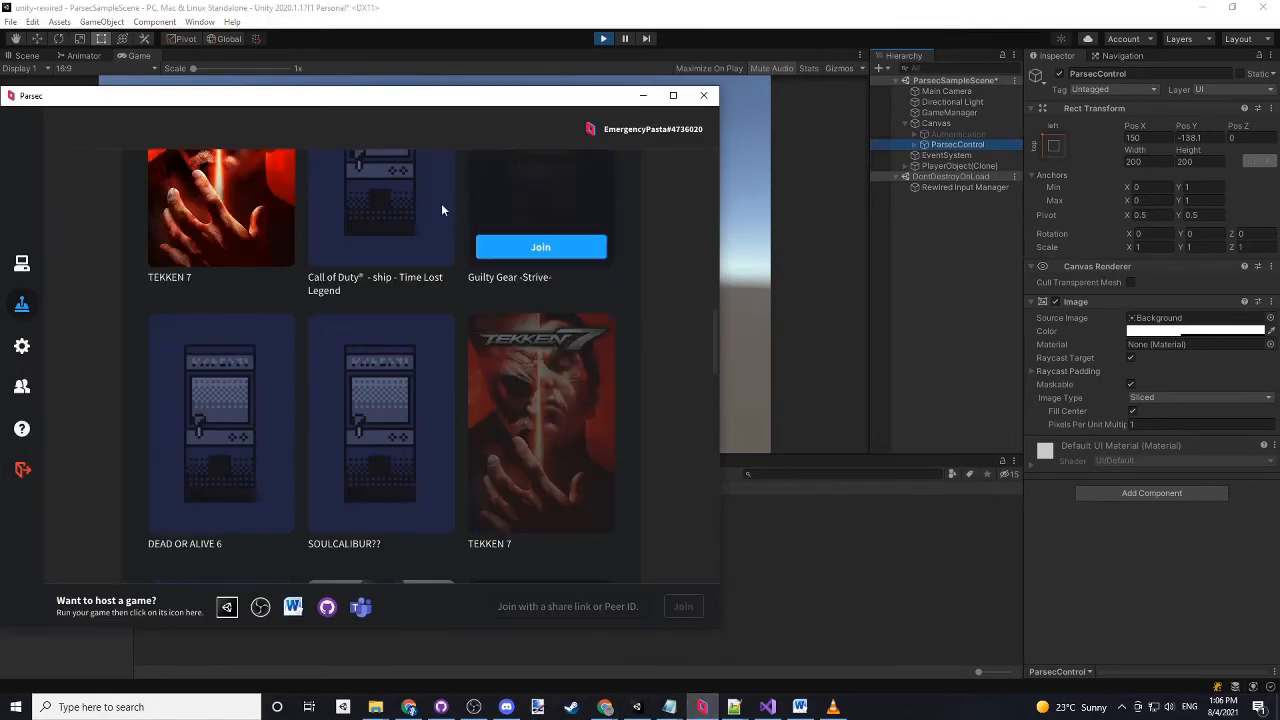
pyautogui.moveTo(369, 98); pyautogui.dragTo(632, 67)
pyautogui.scroll(8, 642, 424)
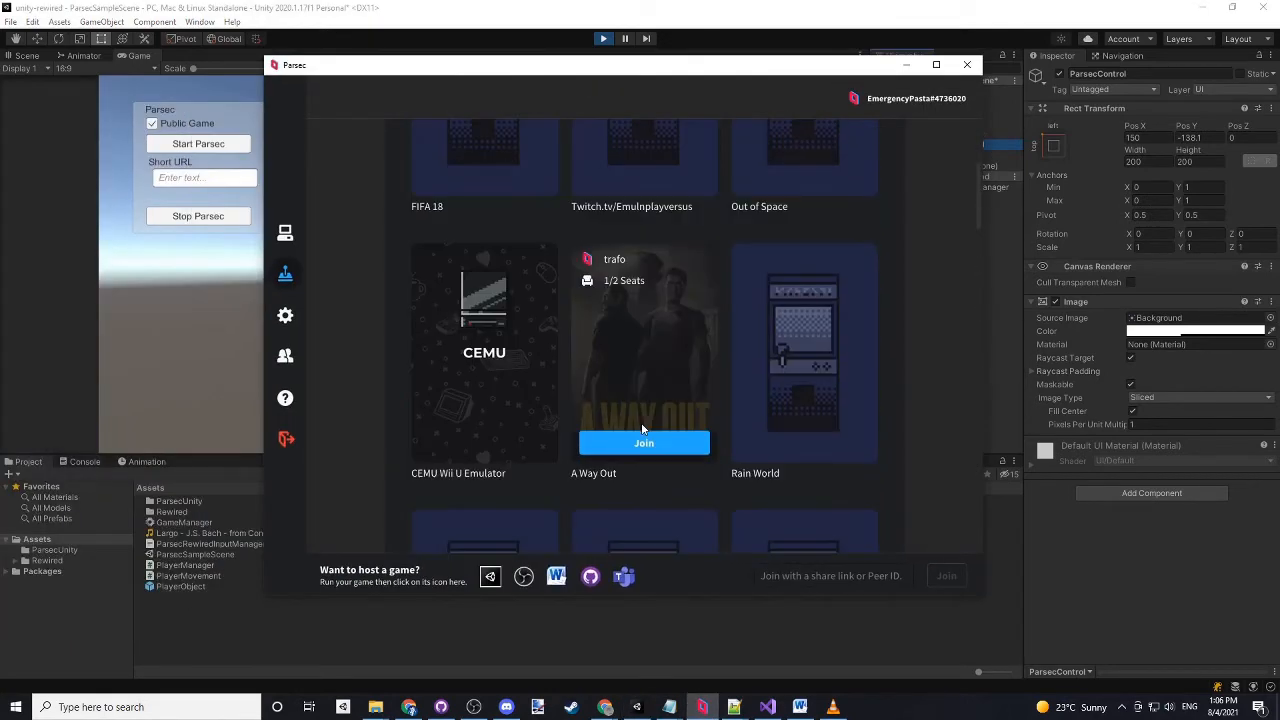
pyautogui.scroll(3, 642, 428)
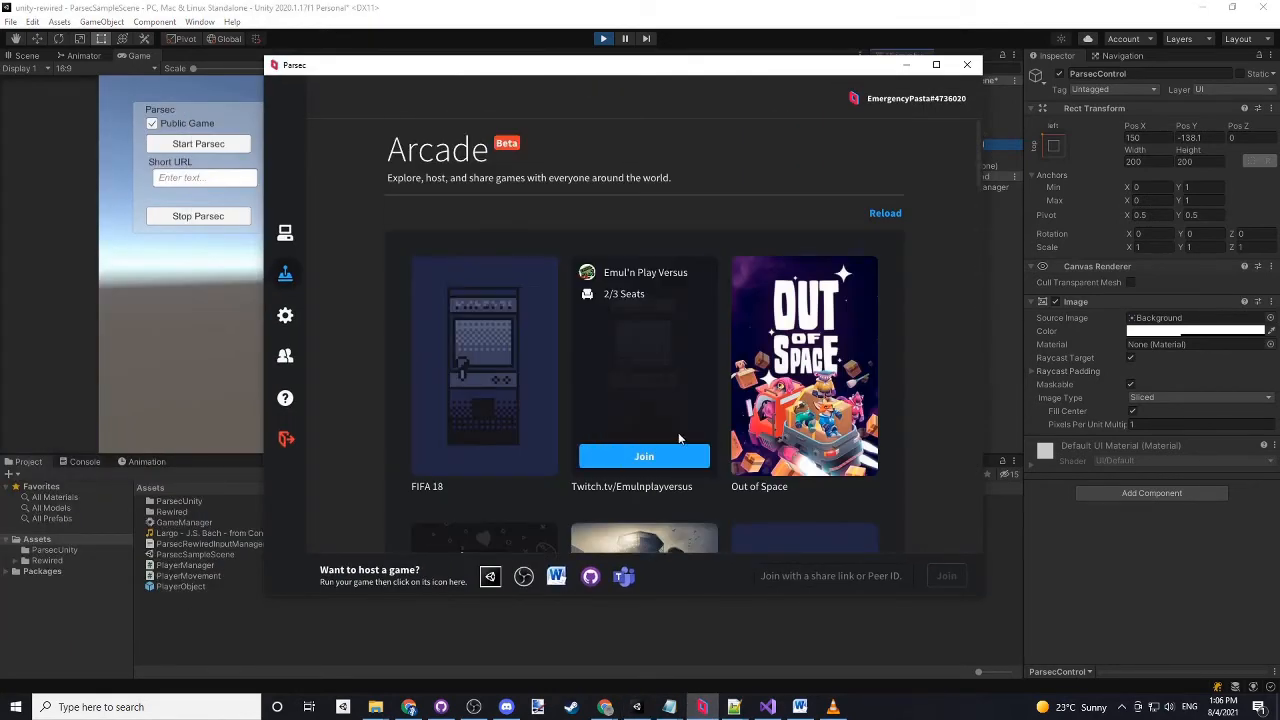
pyautogui.scroll(-3, 680, 431)
pyautogui.scroll(-9, 680, 431)
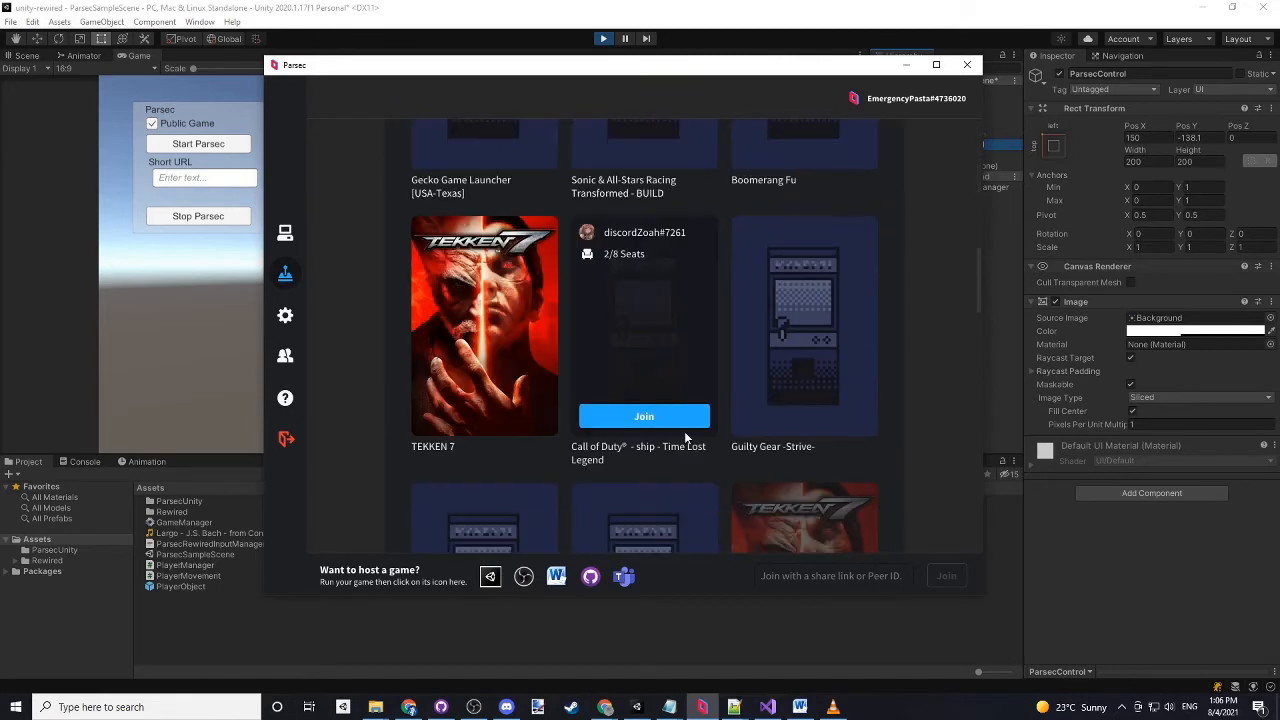
pyautogui.scroll(-5, 686, 436)
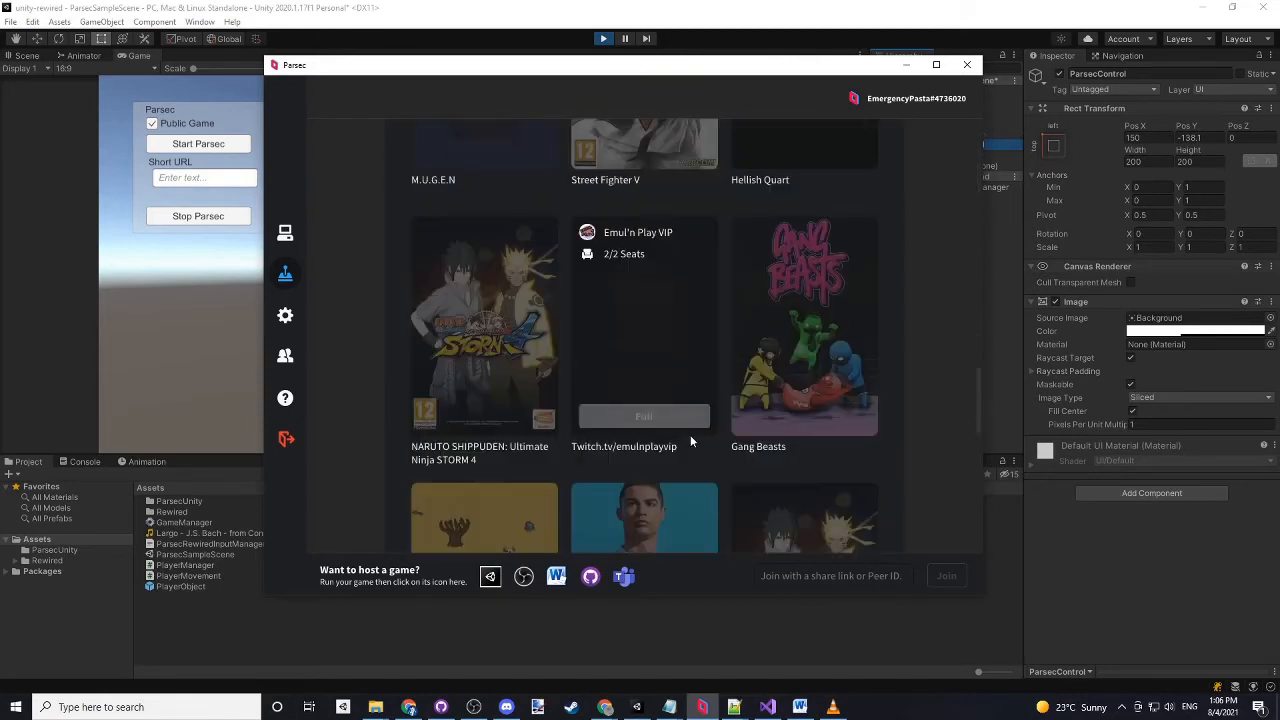
pyautogui.click(906, 64)
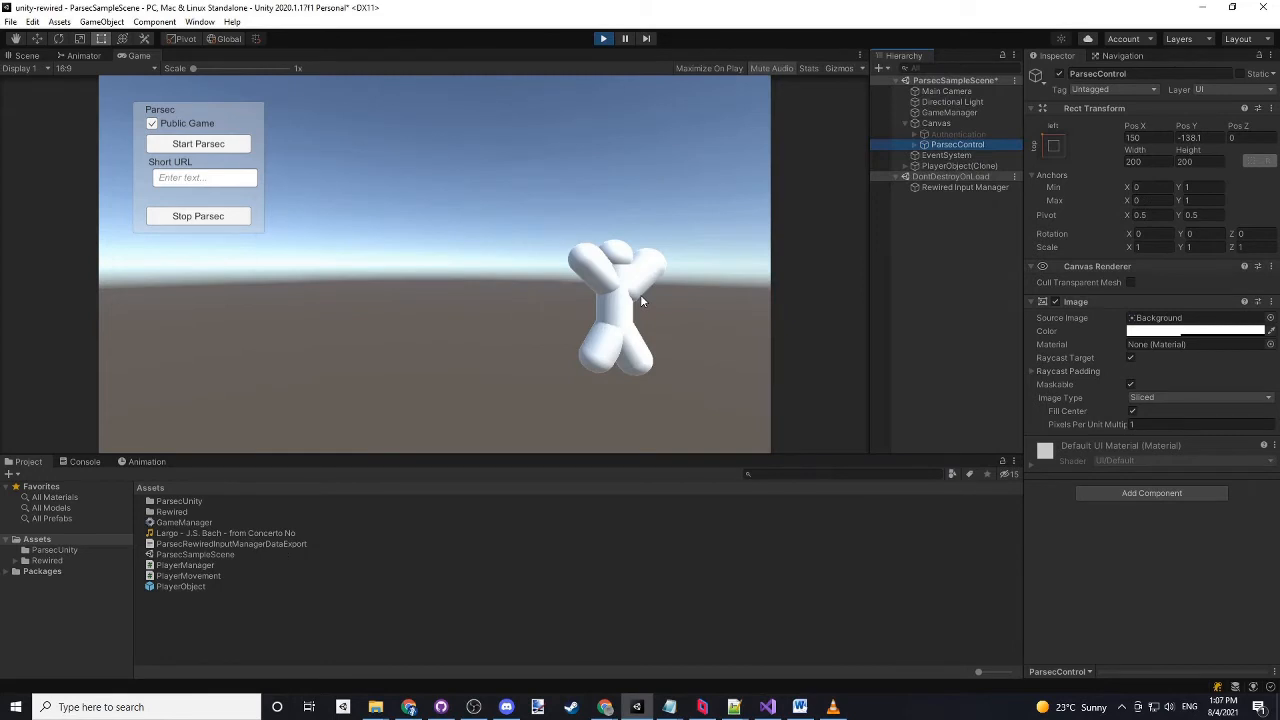
# - Turn off Public Game and start Parsec in the running Unity game, checking the example flow slide in Chrome
pyautogui.click(151, 123)
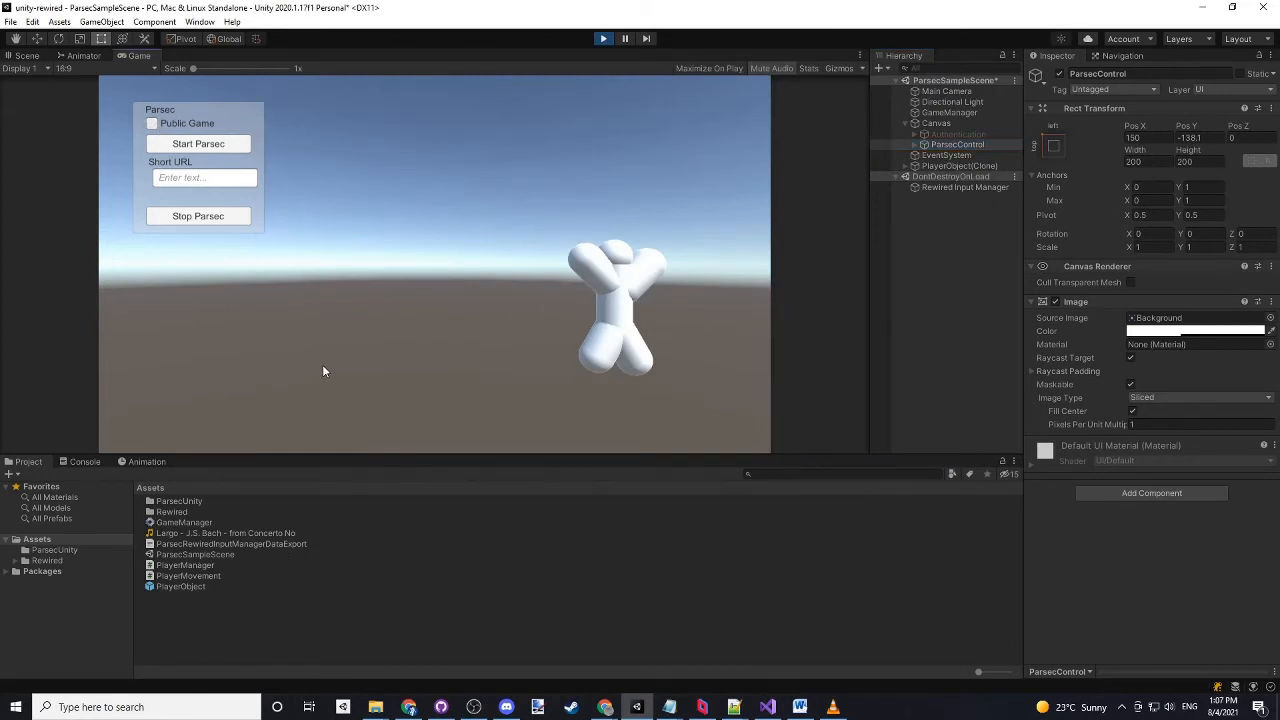
pyautogui.click(203, 147)
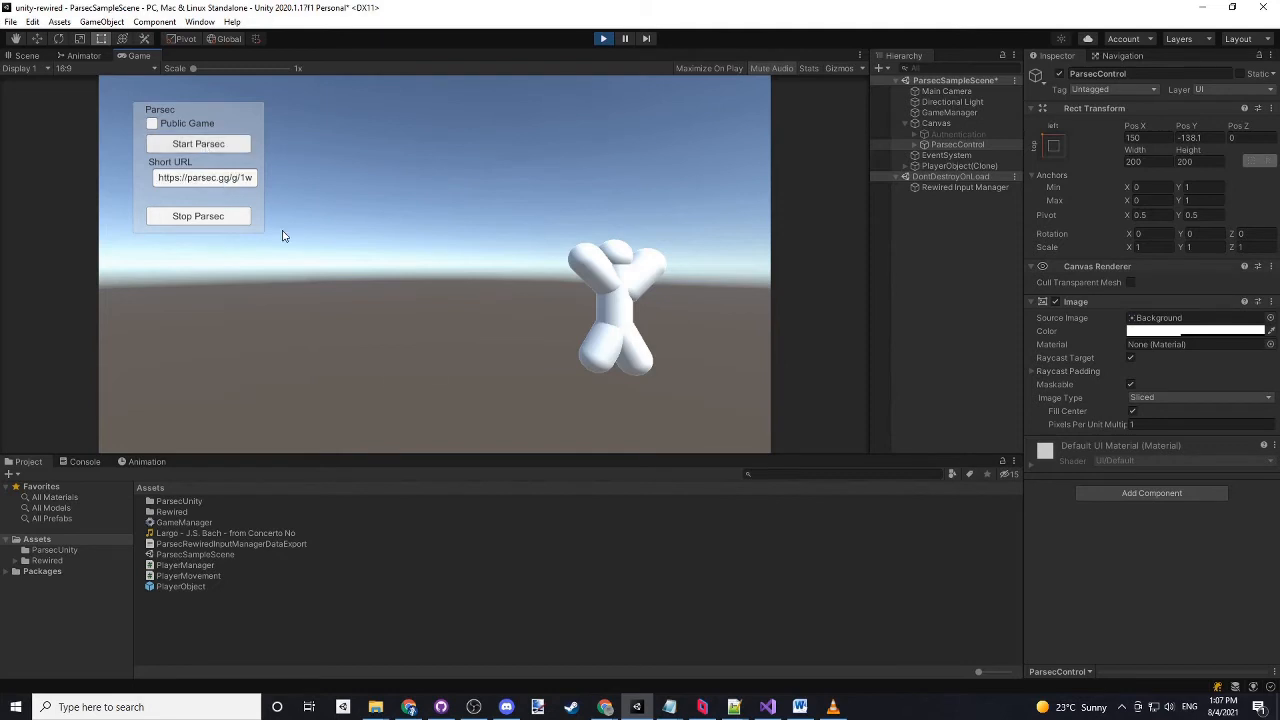
pyautogui.click(409, 707)
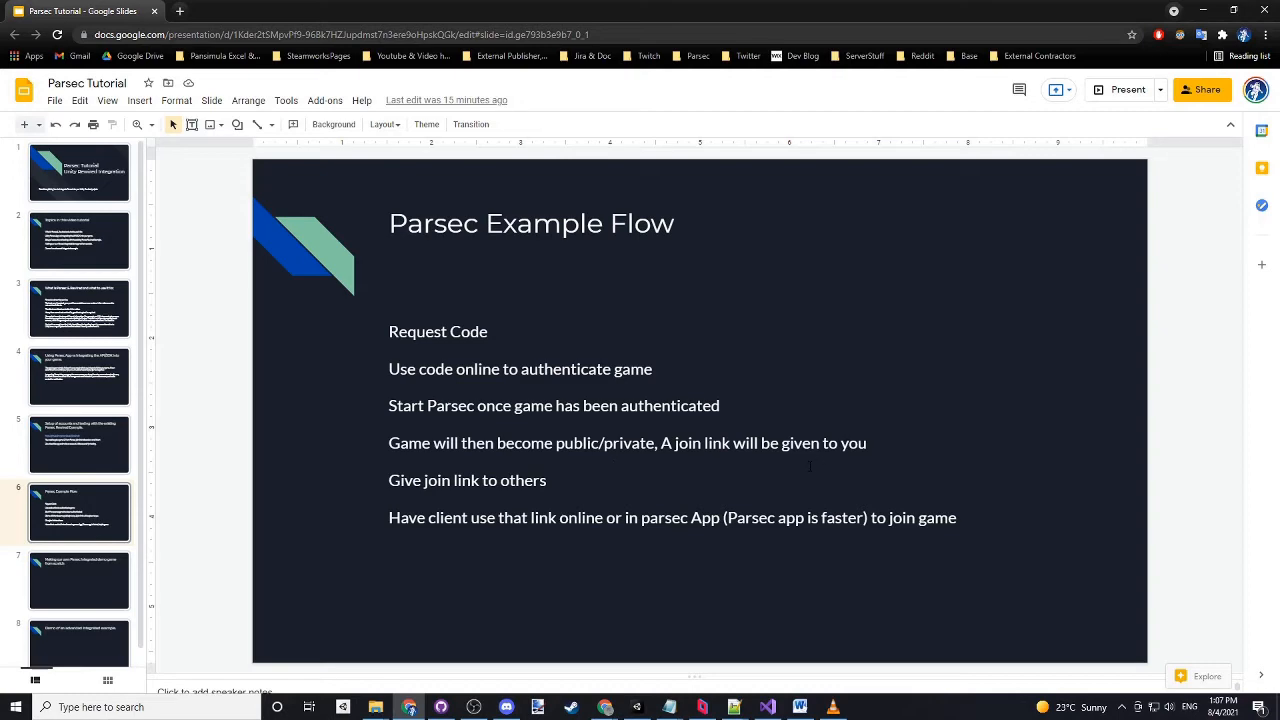
pyautogui.moveTo(741, 7); pyautogui.dragTo(690, 719)
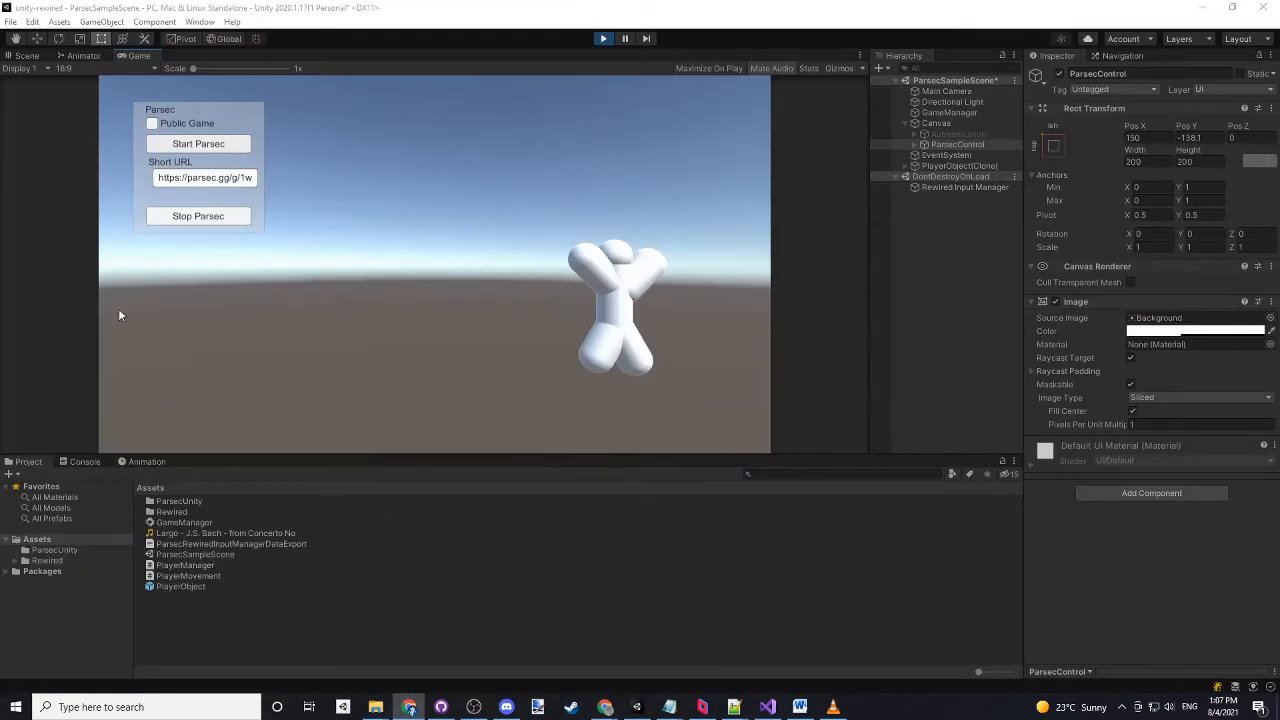
# - Copy the game's Short URL, load that join link in Chrome to view the invitation page, and close the browser
pyautogui.click(248, 183)
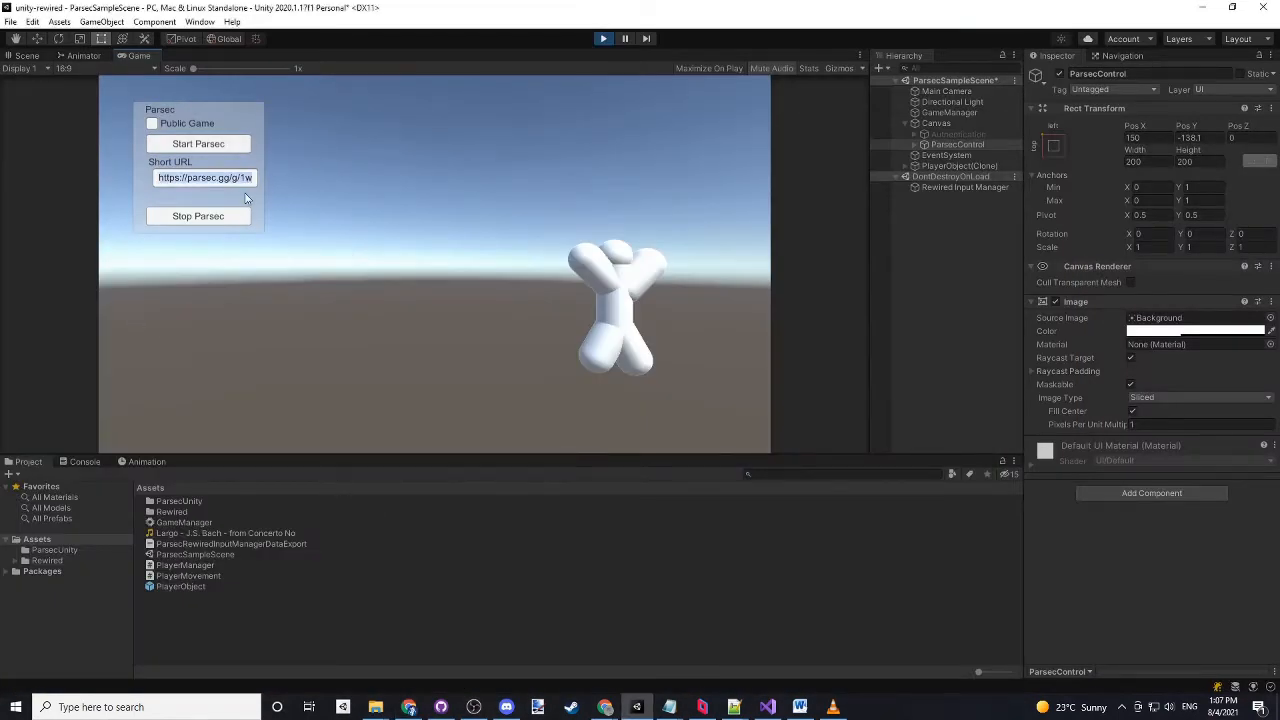
pyautogui.click(250, 183)
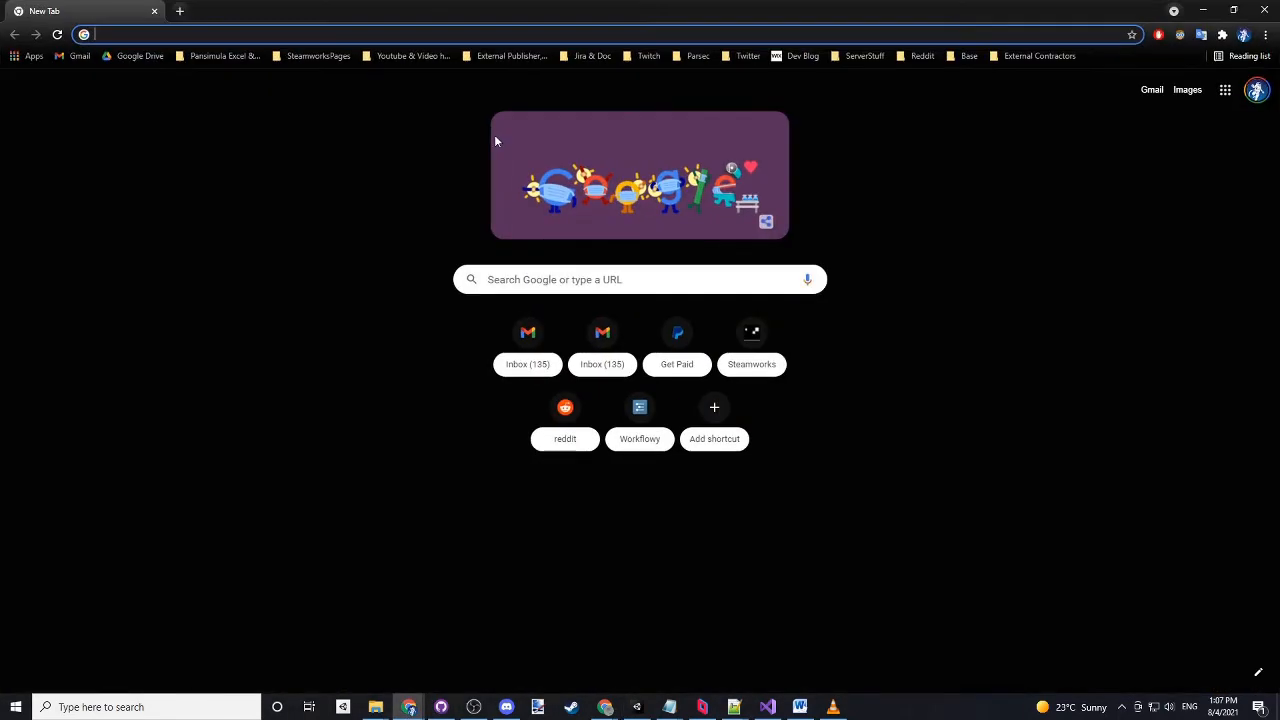
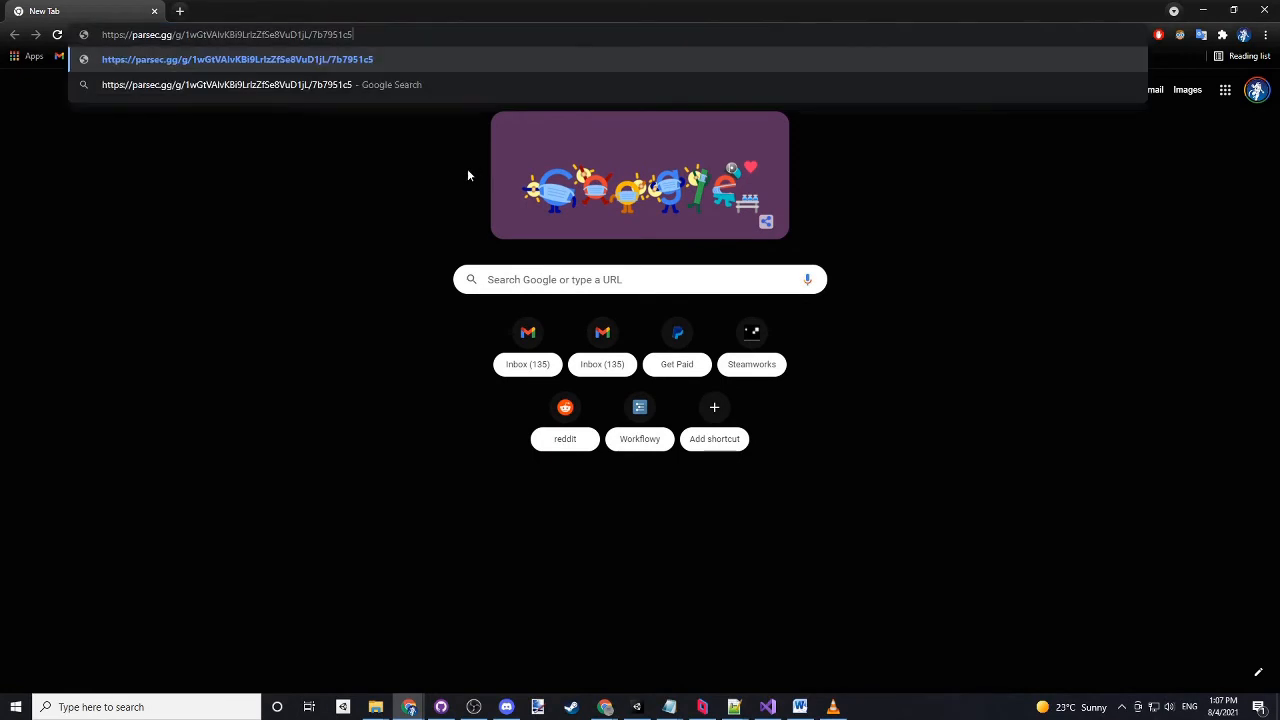
pyautogui.press('Return')
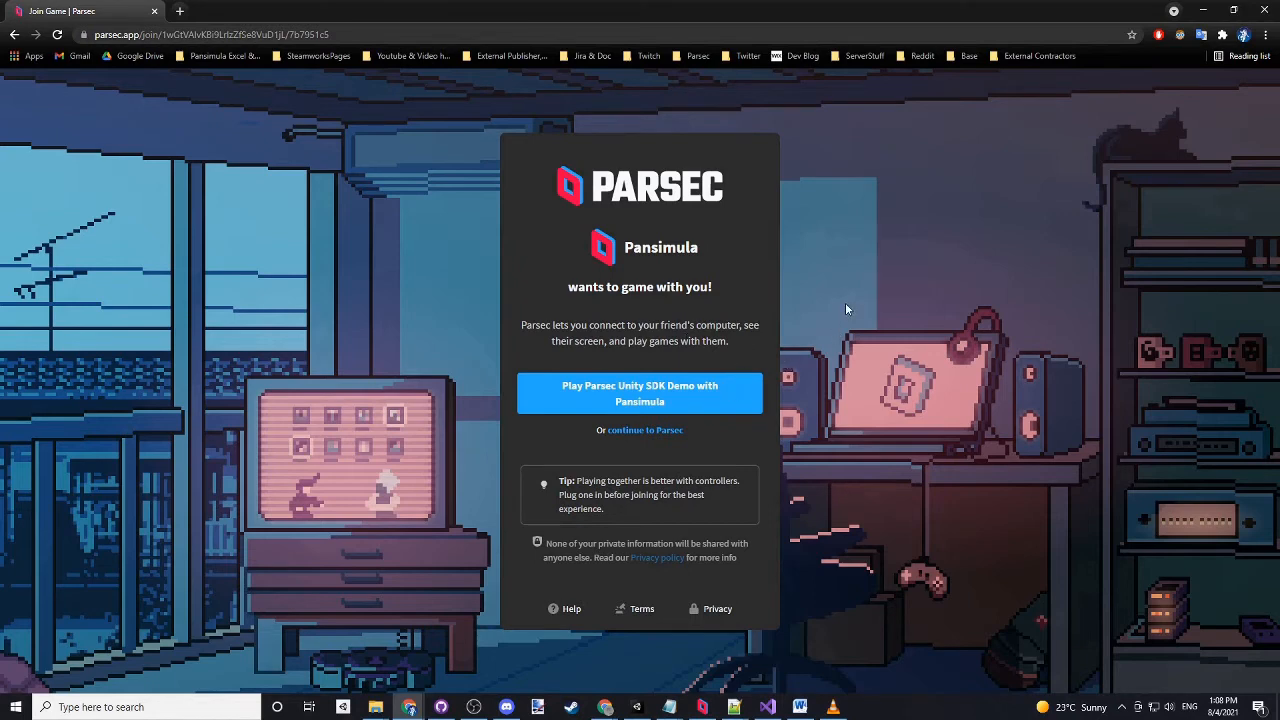
pyautogui.click(1259, 7)
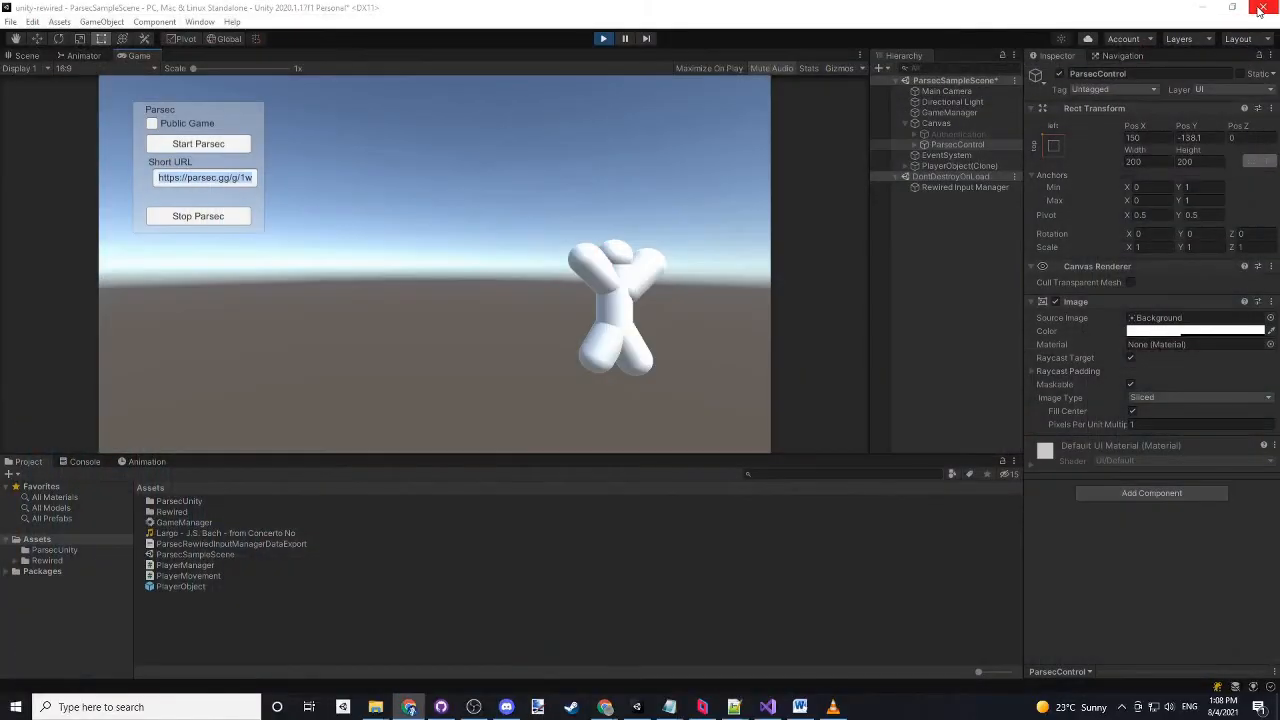
# - Switch to the Parsec app and view its Computers page and Friends list
pyautogui.click(702, 707)
pyautogui.click(284, 232)
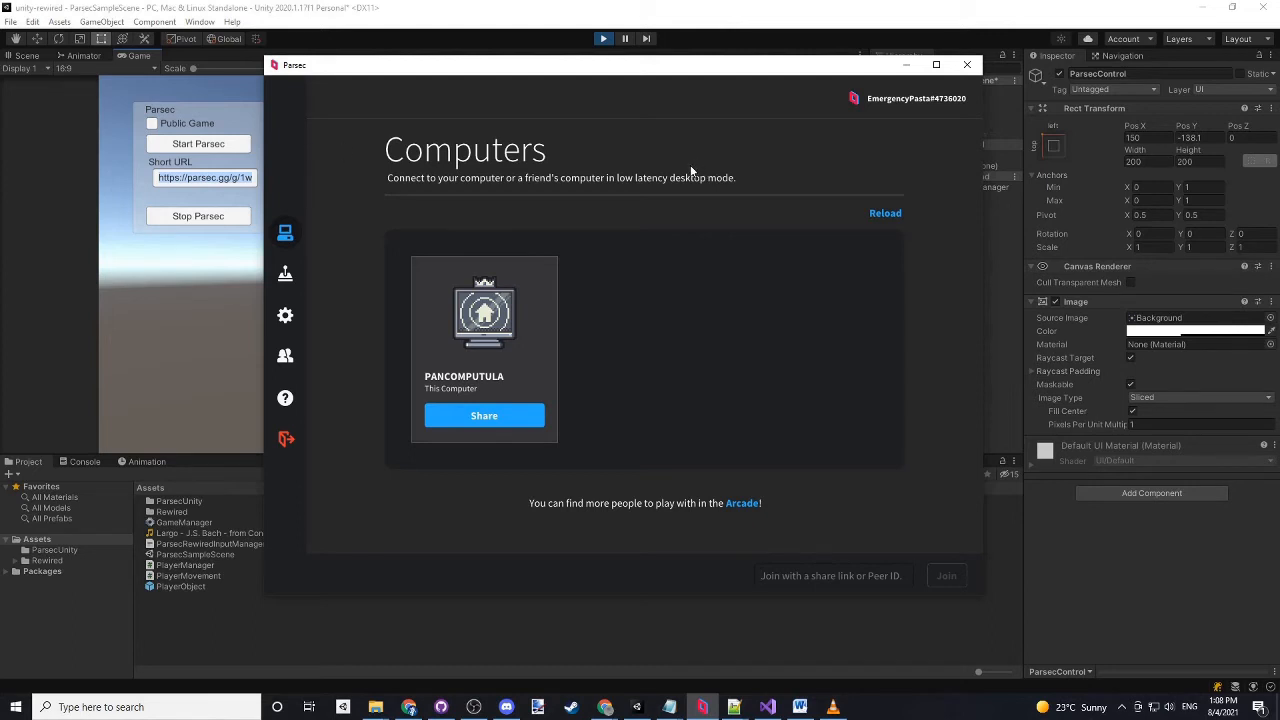
pyautogui.click(411, 711)
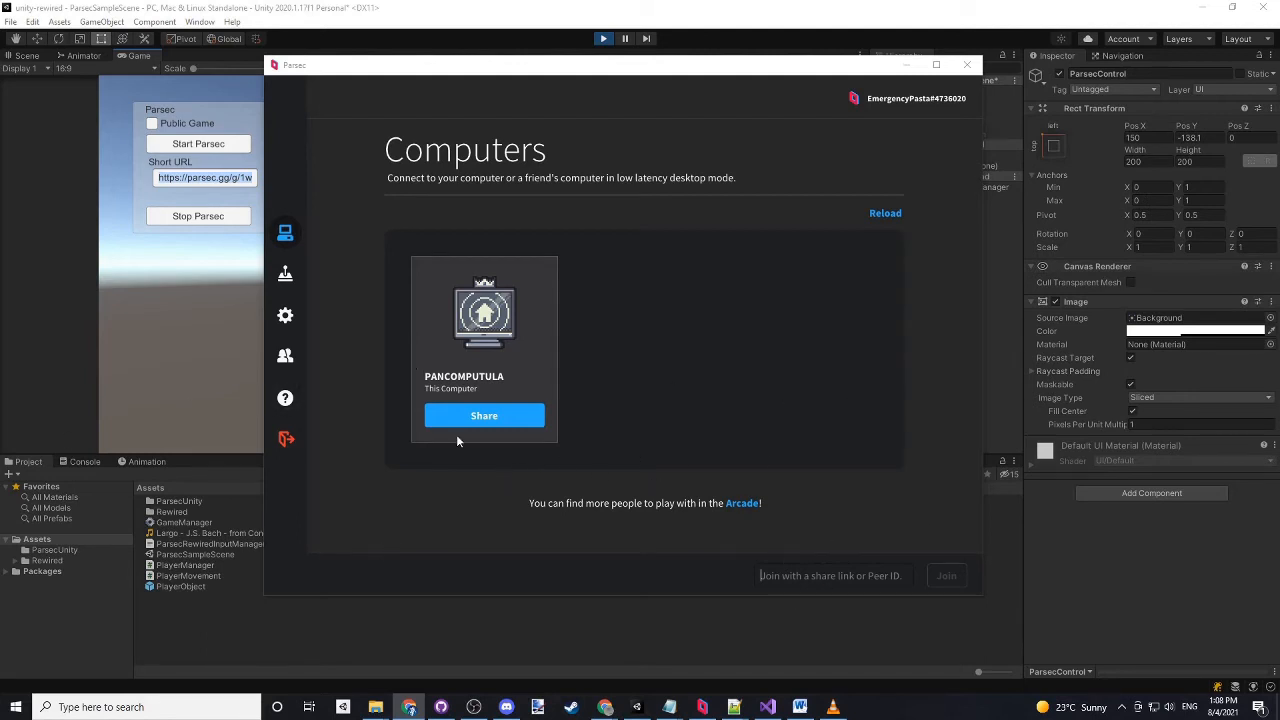
pyautogui.click(285, 355)
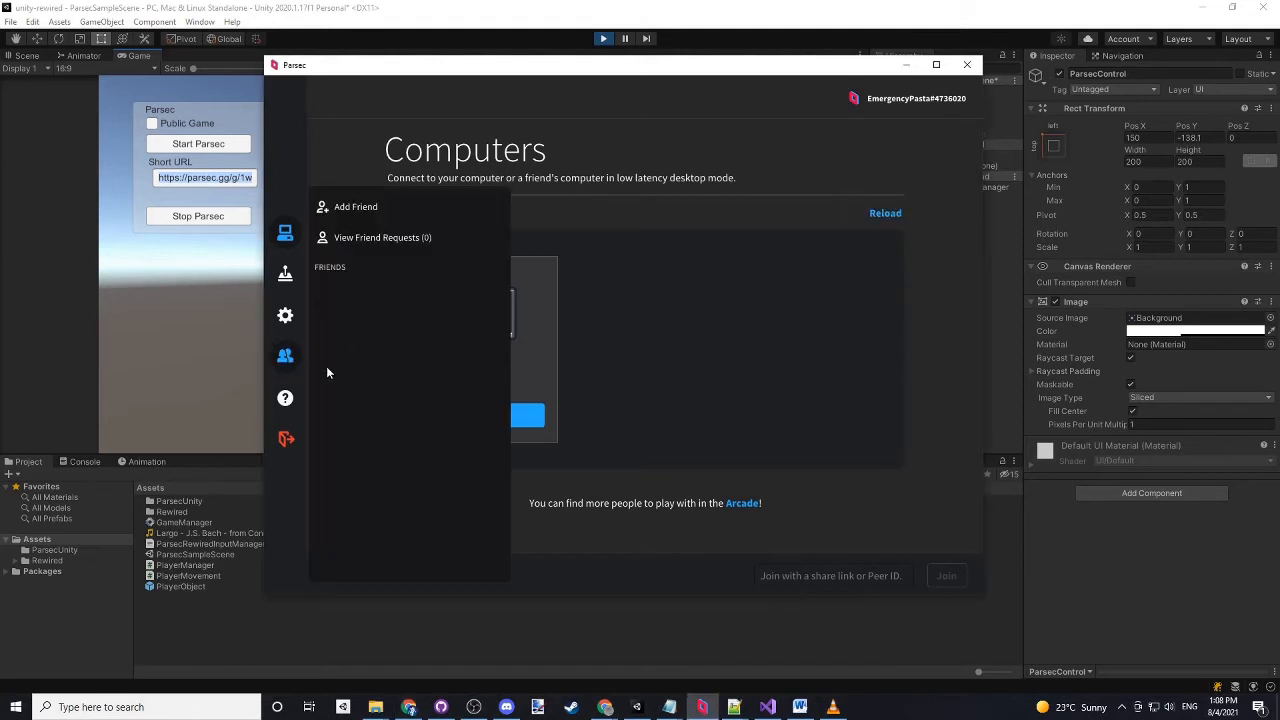
# - Dismiss the Friends list and join the hosted game in Parsec using the copied share link
pyautogui.click(287, 237)
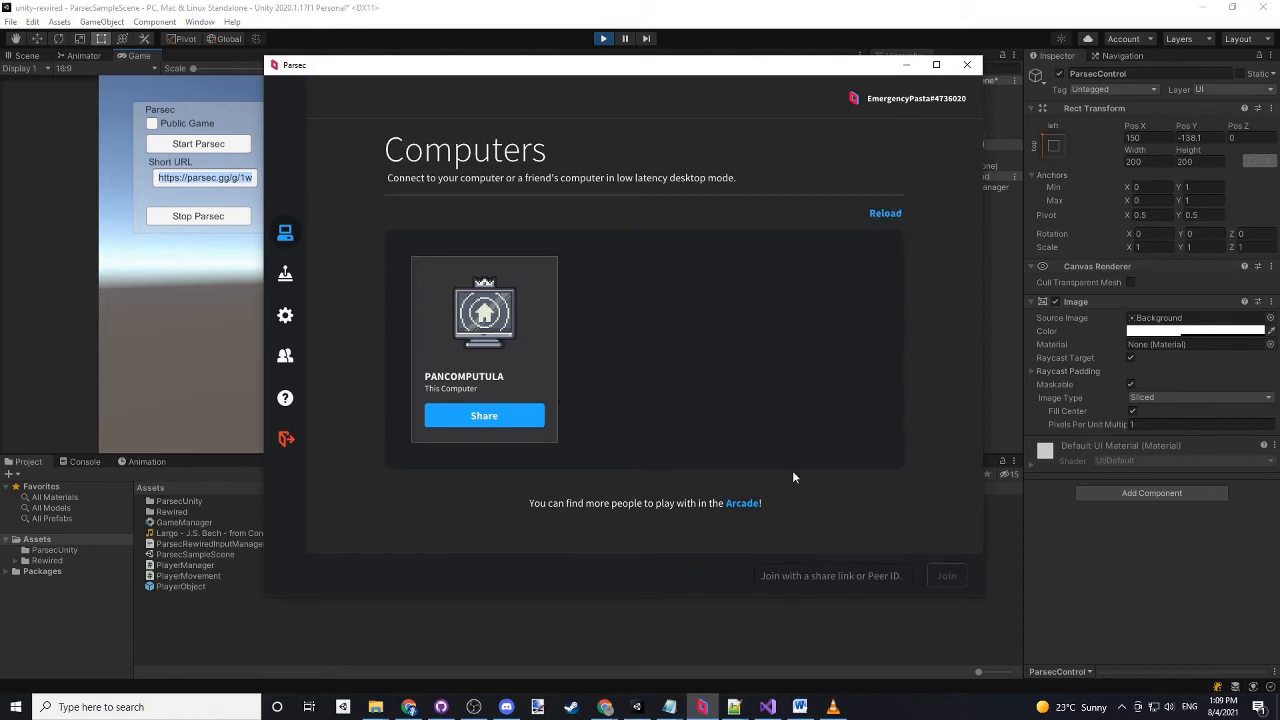
pyautogui.click(794, 580)
pyautogui.hotkey('ctrl', 'v')
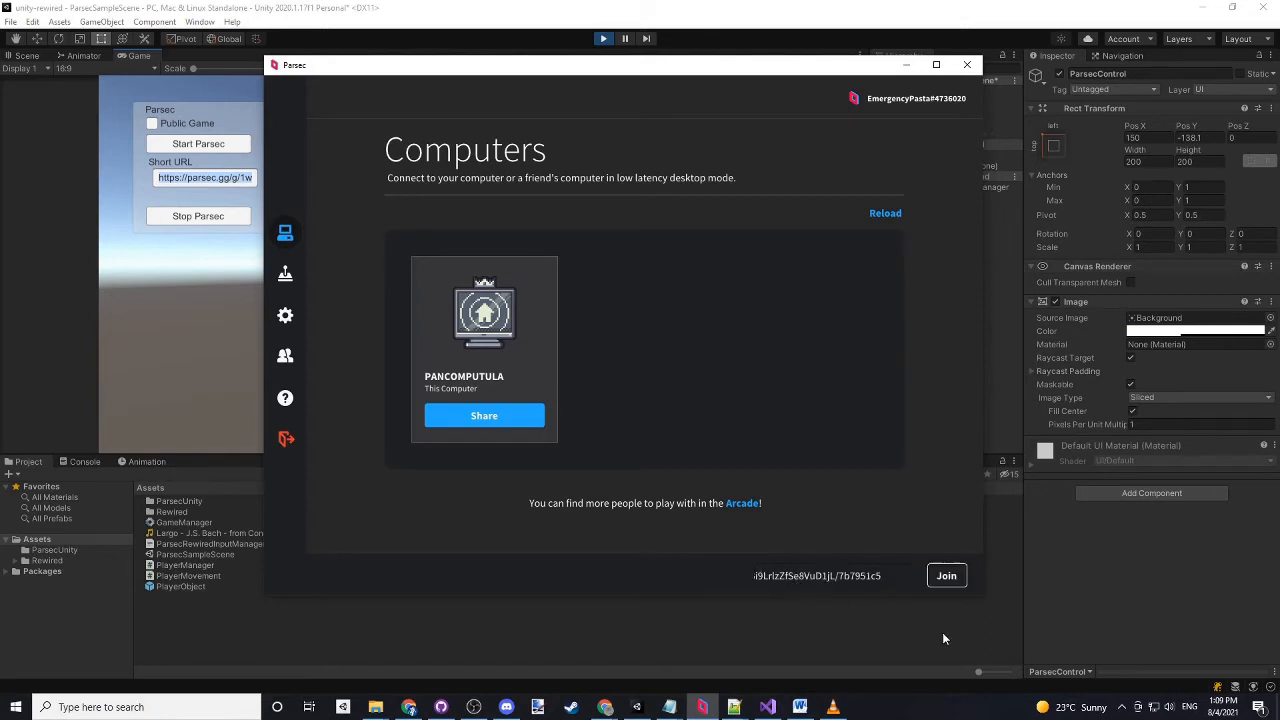
pyautogui.click(950, 578)
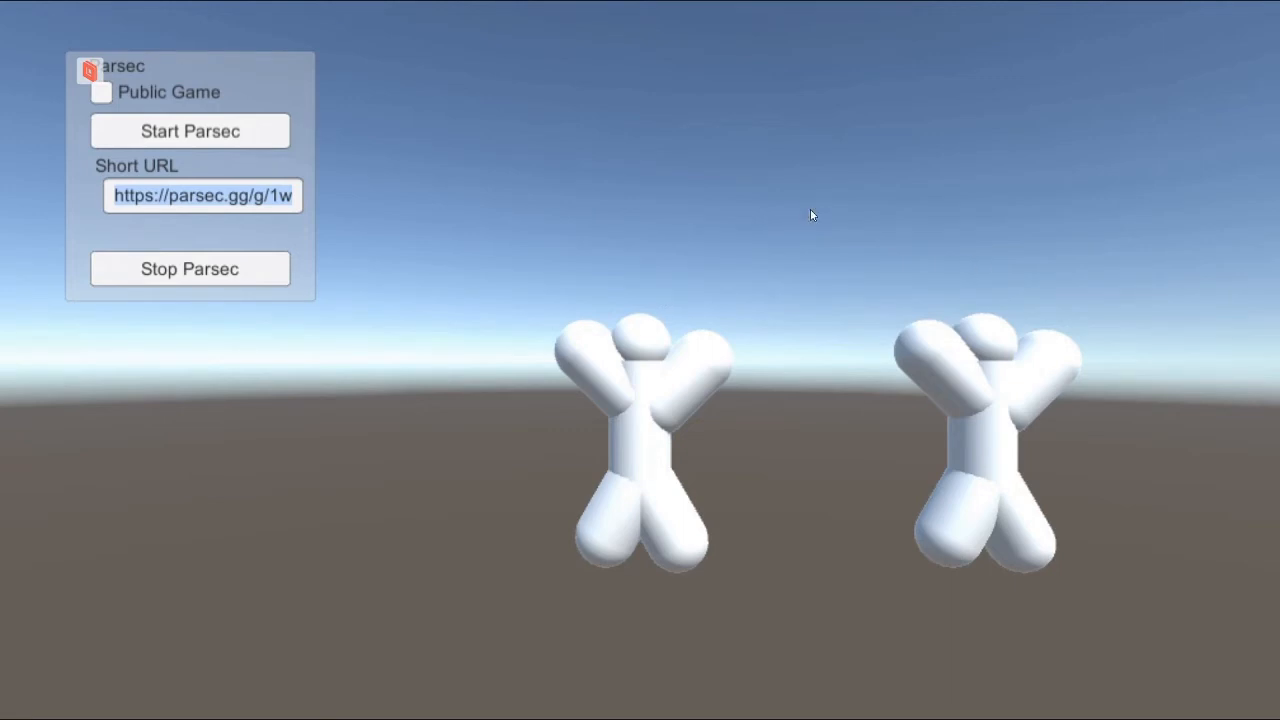
# - Toggle the sound option in the Parsec overlay and switch the client to windowed mode
pyautogui.click(89, 70)
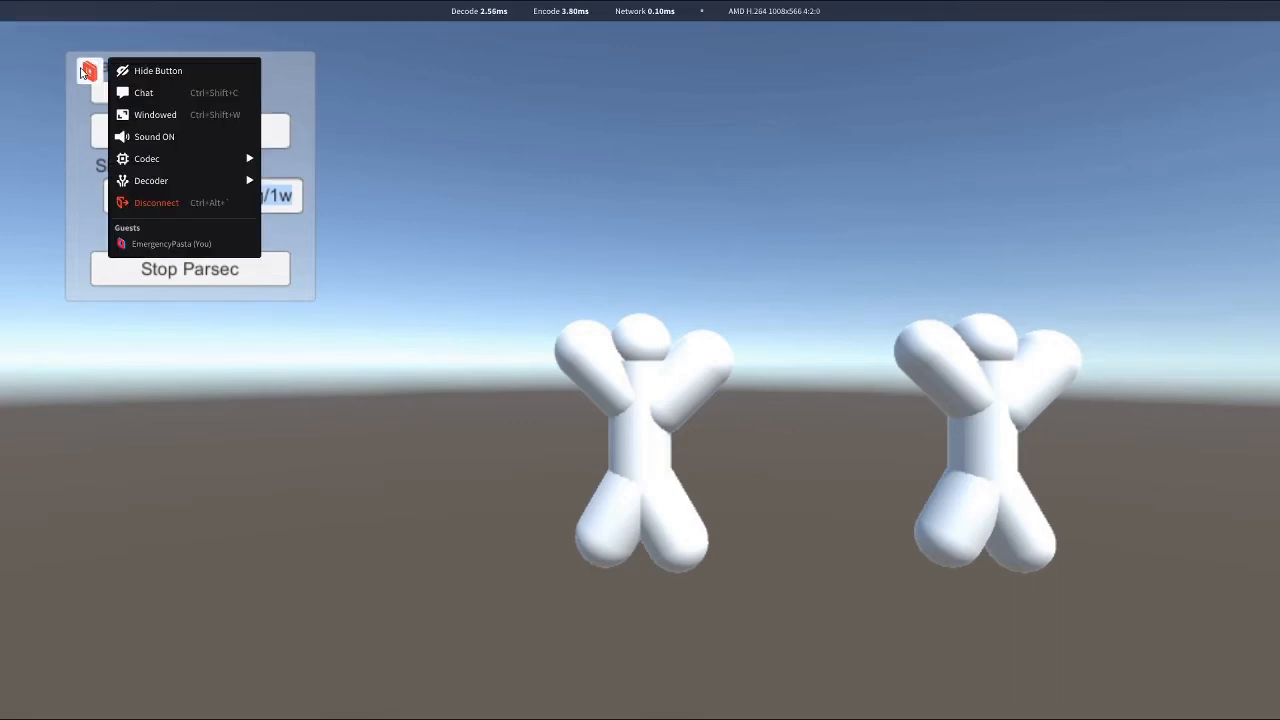
pyautogui.click(197, 137)
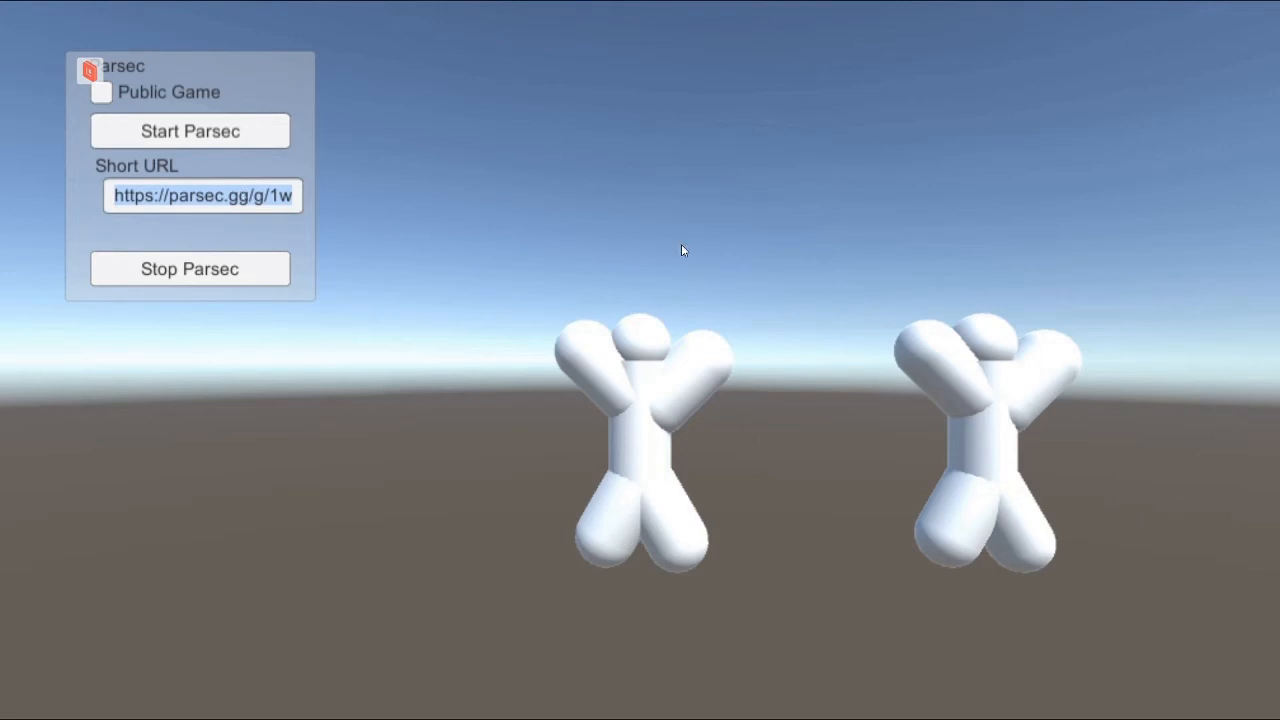
pyautogui.click(90, 70)
pyautogui.click(155, 112)
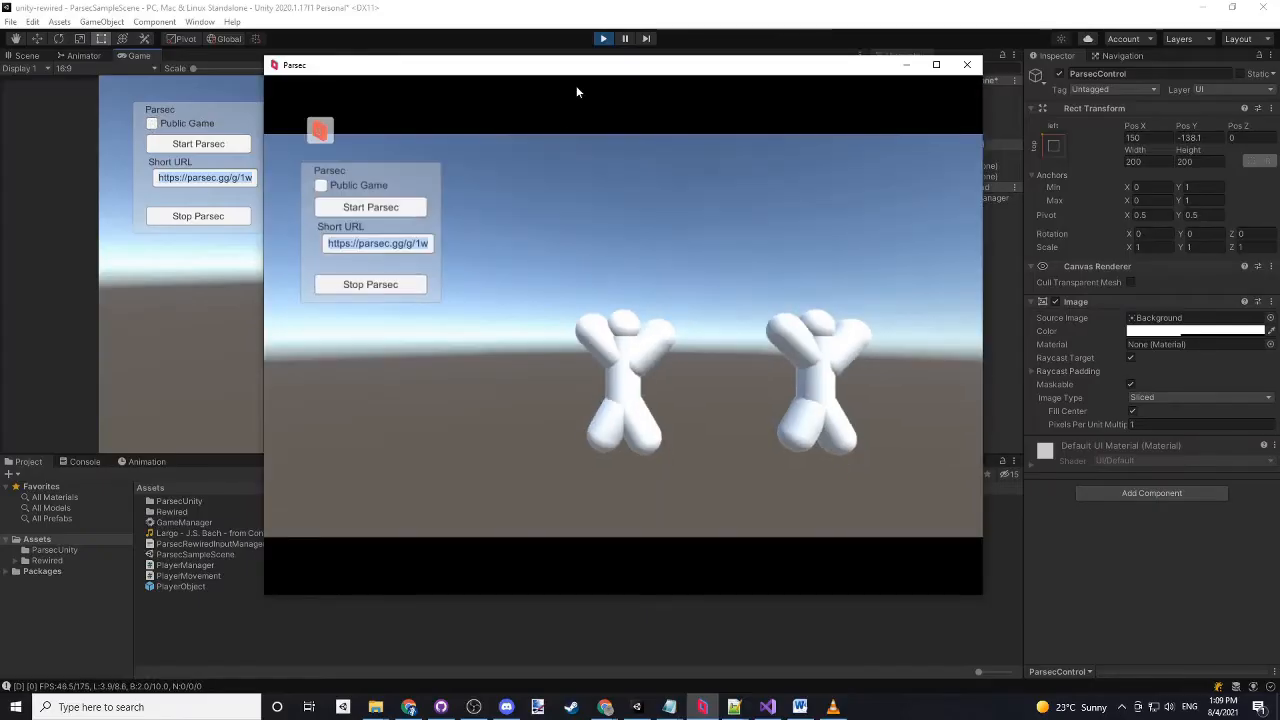
# - Move the Parsec client window aside, then restore the Unity editor to a smaller window and reposition it
pyautogui.moveTo(597, 68); pyautogui.dragTo(920, 169)
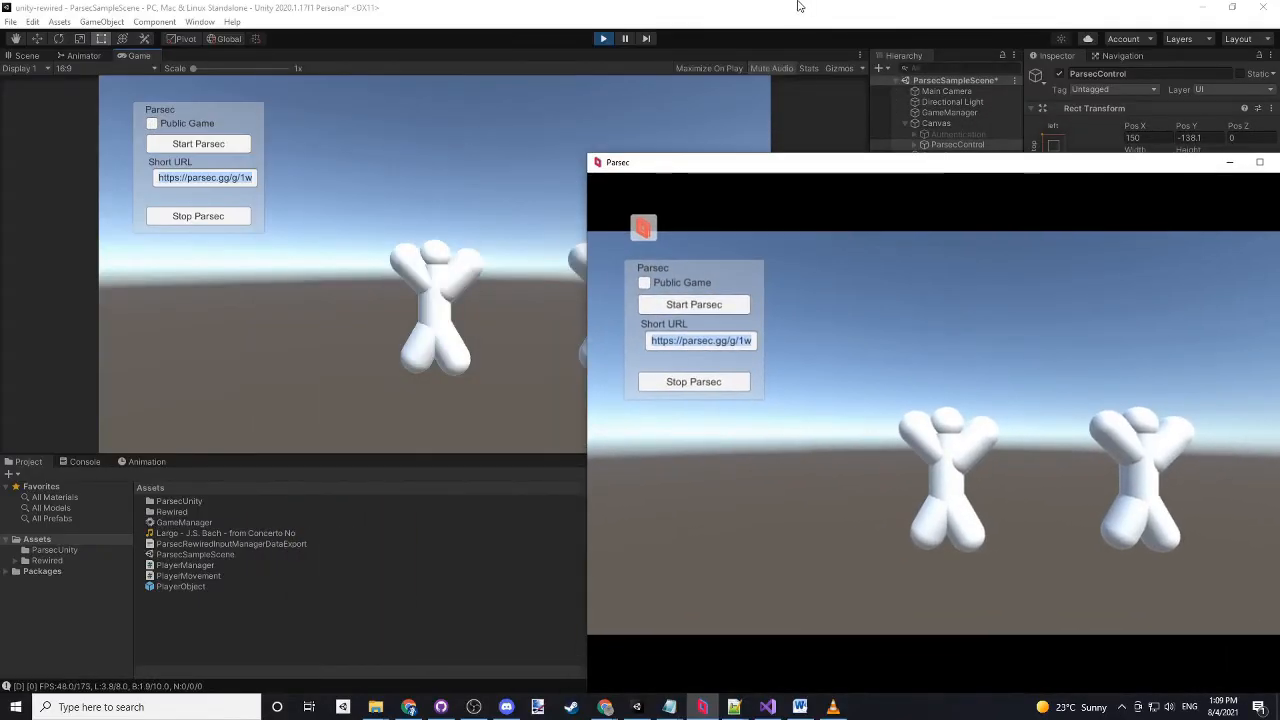
pyautogui.moveTo(794, 8); pyautogui.dragTo(959, 48)
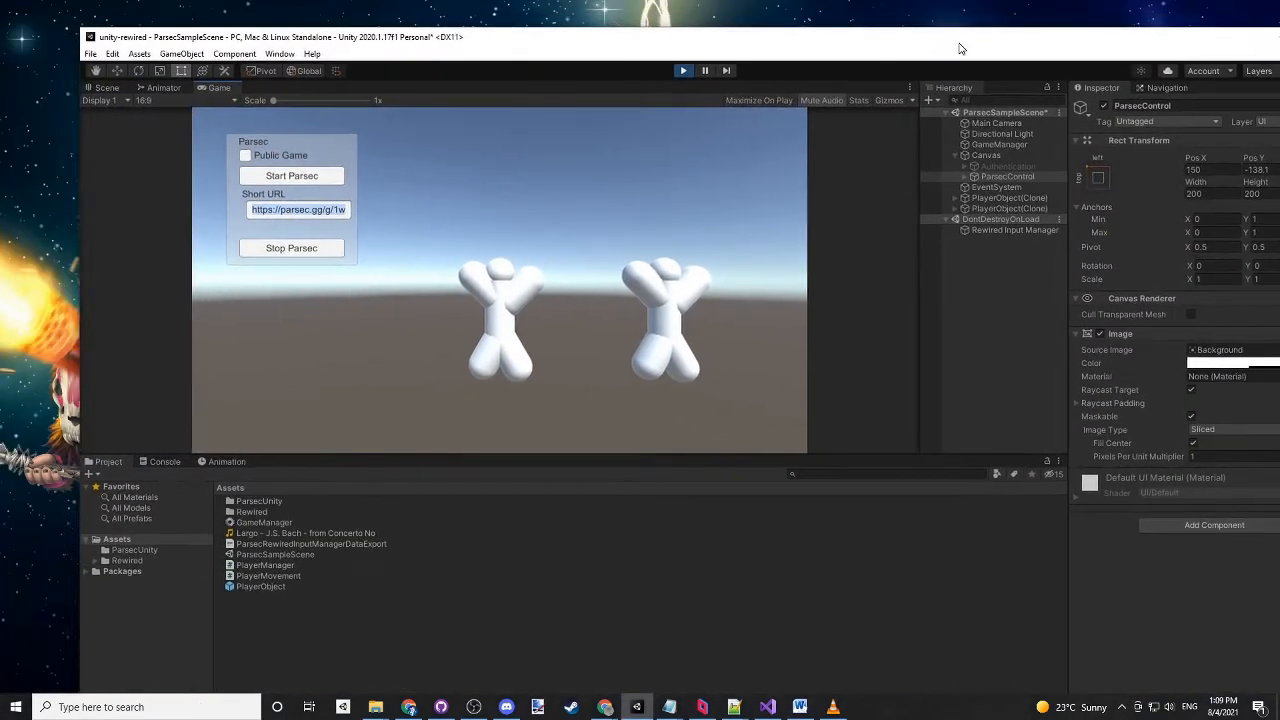
pyautogui.moveTo(81, 28); pyautogui.dragTo(702, 224)
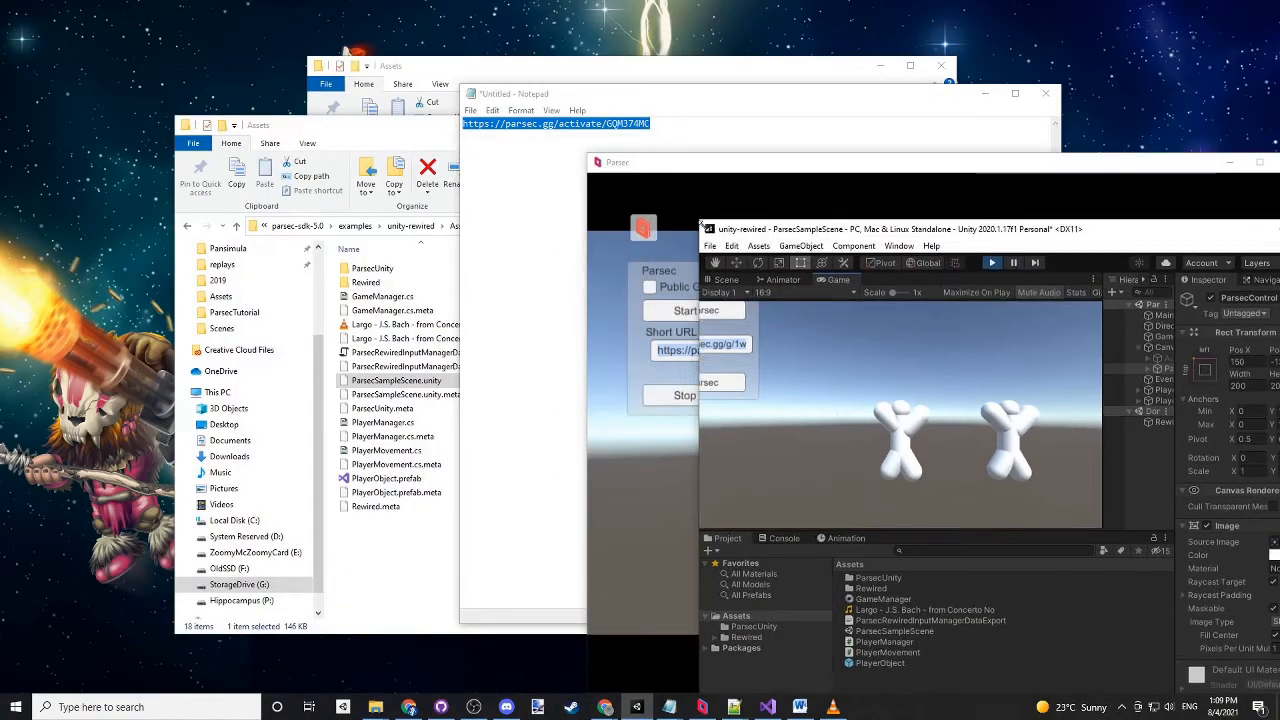
pyautogui.moveTo(1128, 242); pyautogui.dragTo(867, 199)
# - Minimize the two Assets folder windows and Notepad, and place the Unity editor so its Game view and the Parsec client are both visible
pyautogui.click(420, 134)
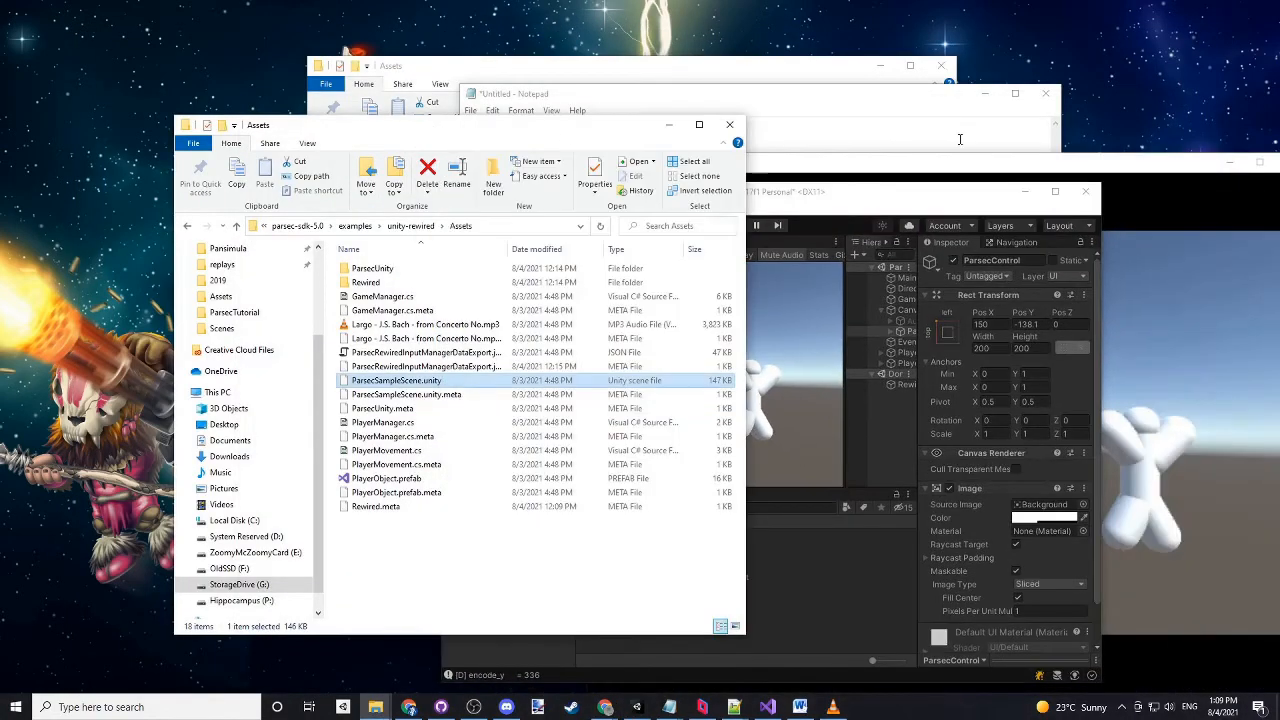
pyautogui.click(685, 126)
pyautogui.click(882, 66)
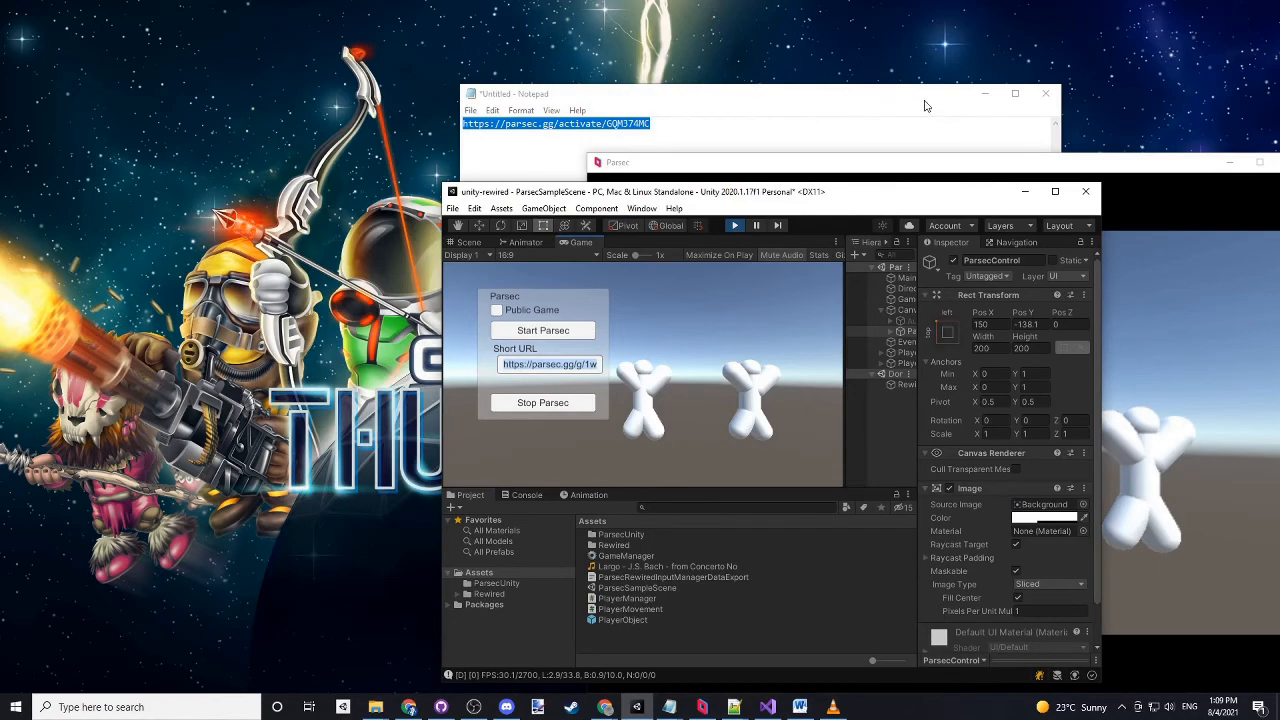
pyautogui.click(985, 93)
pyautogui.moveTo(877, 197); pyautogui.dragTo(540, 37)
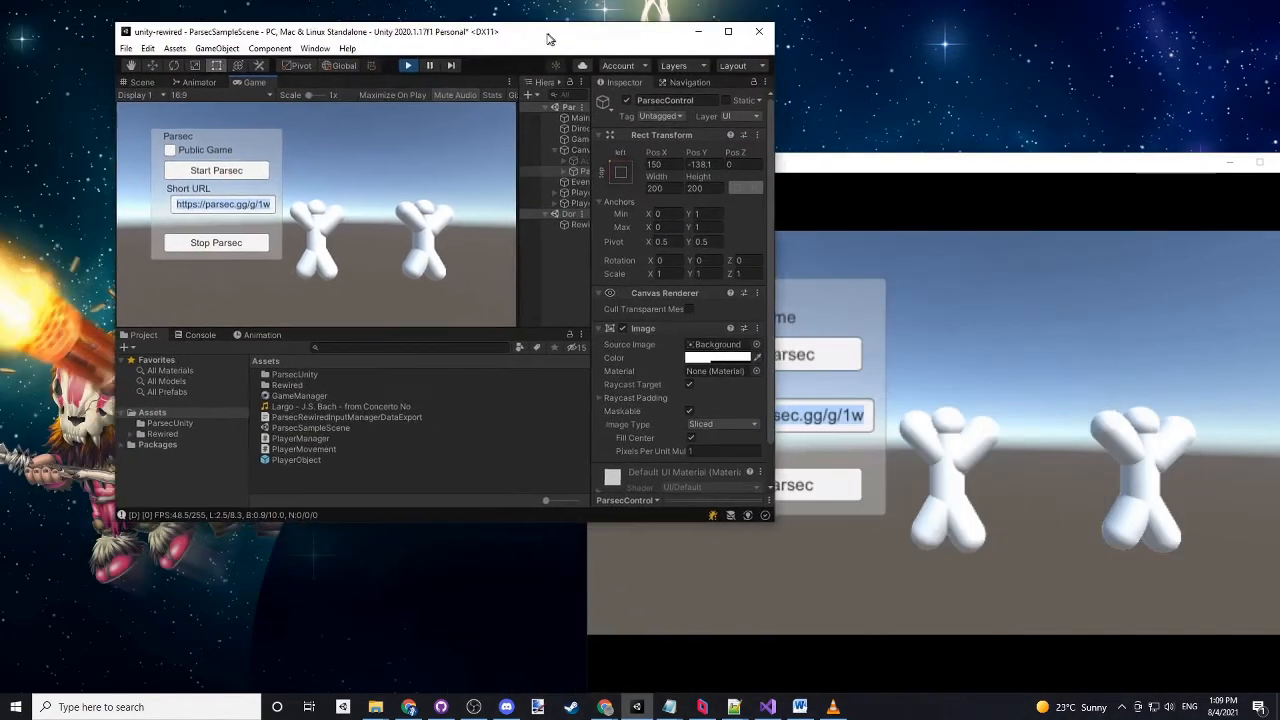
# - Focus the Unity Game view and make the host player walk sideways and jump, comparing it with the Parsec stream
pyautogui.click(380, 222)
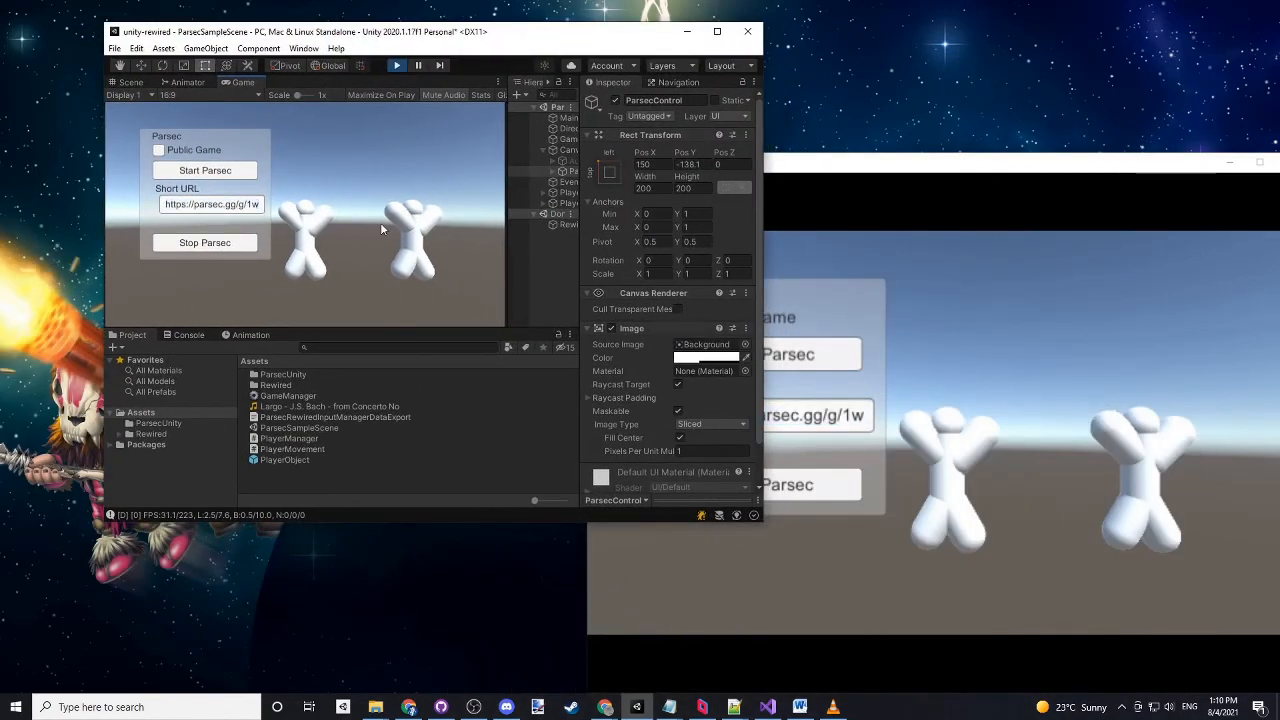
pyautogui.press('a')
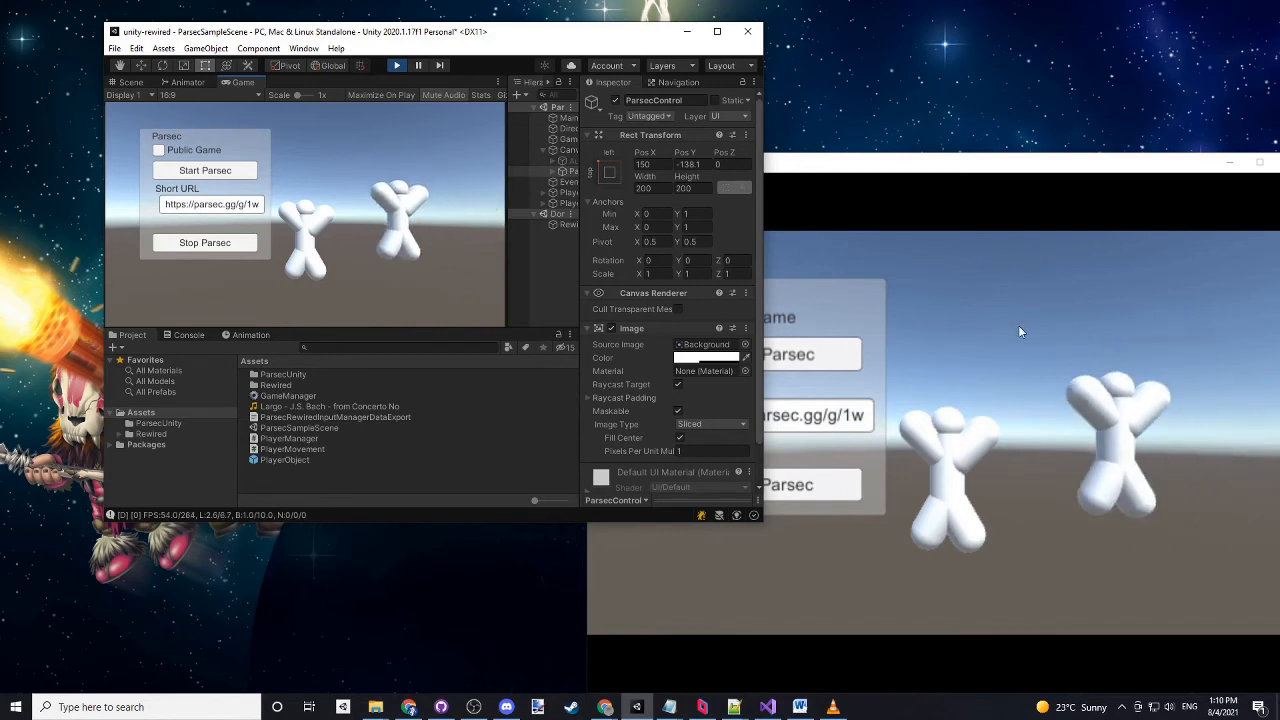
pyautogui.press('space')
pyautogui.press('d')
pyautogui.press('a')
pyautogui.press('space')
pyautogui.press('d')
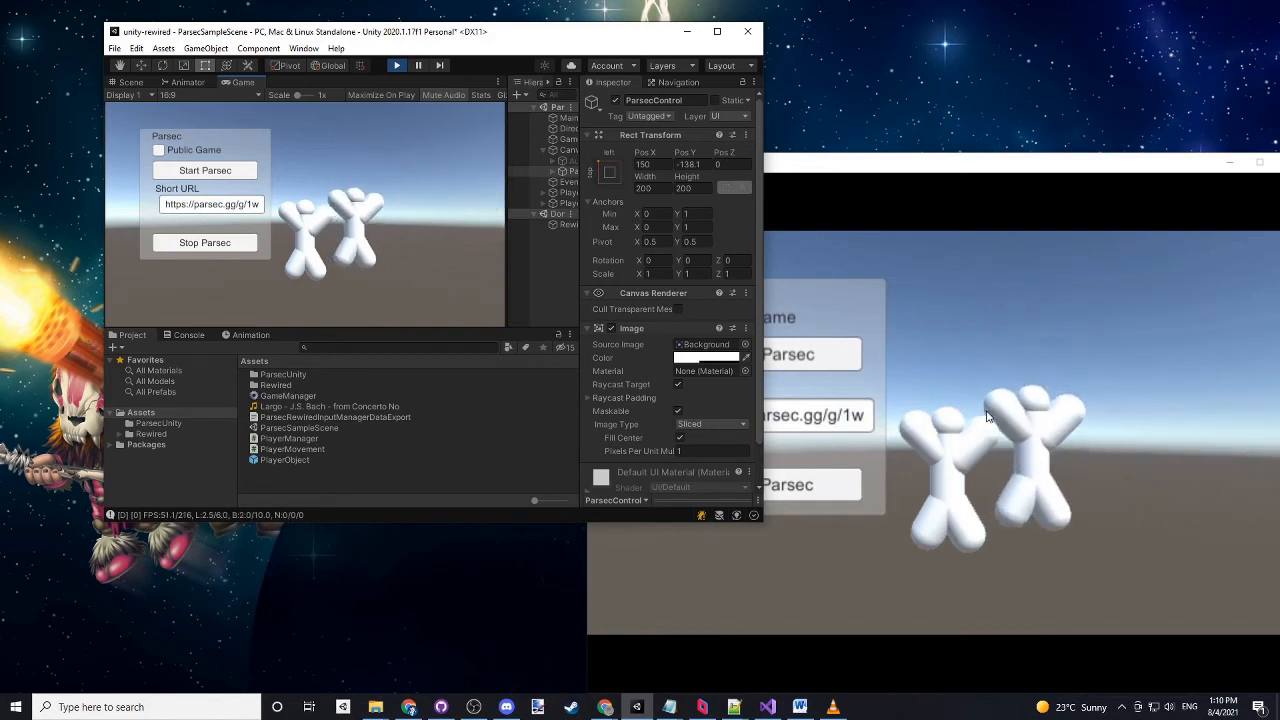
# - Switch to the Parsec client window to control the game as the guest
pyautogui.click(1070, 380)
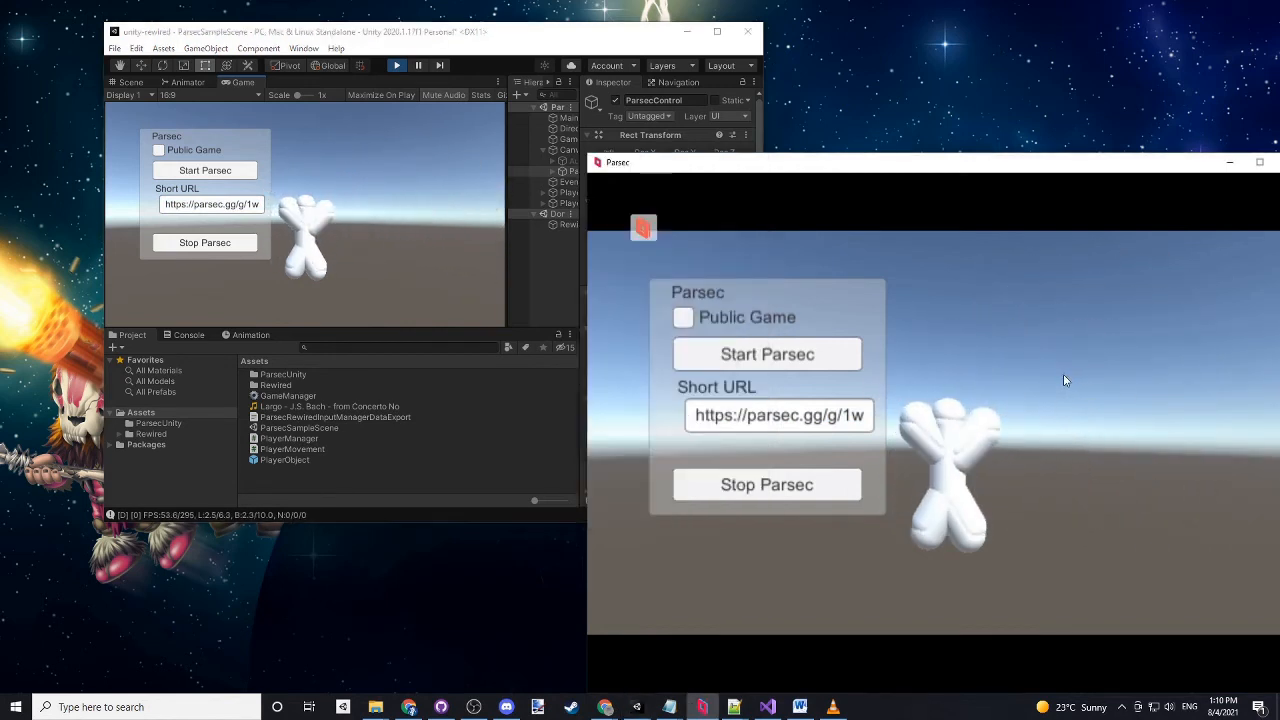